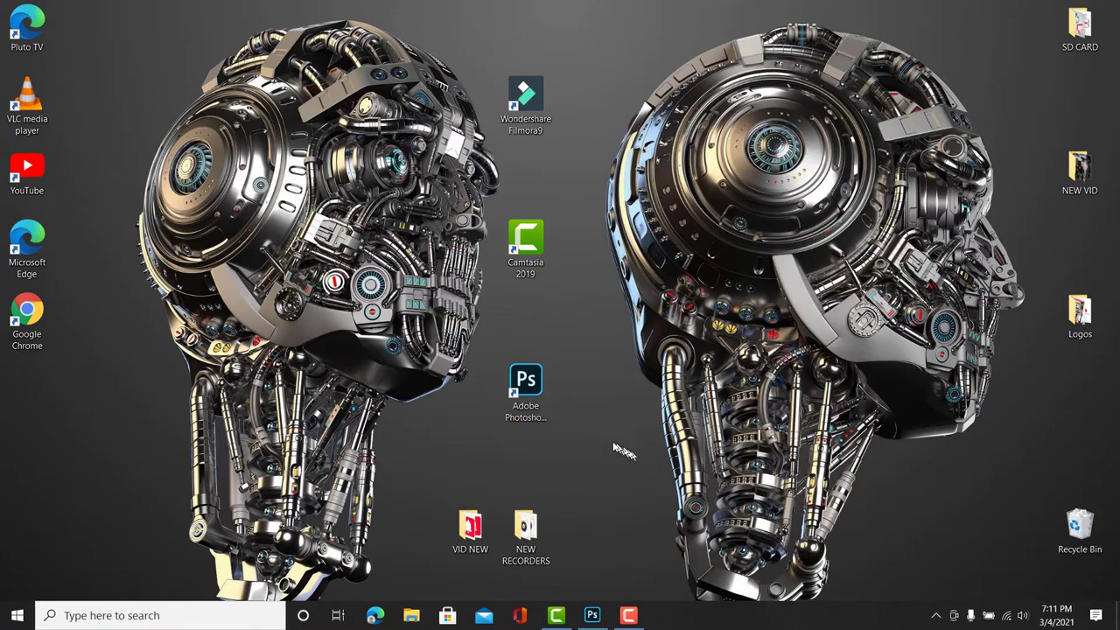
- Launch Photoshop and create a 3.75 × 2.25 in document at 300 ppi
double_click(532, 390)
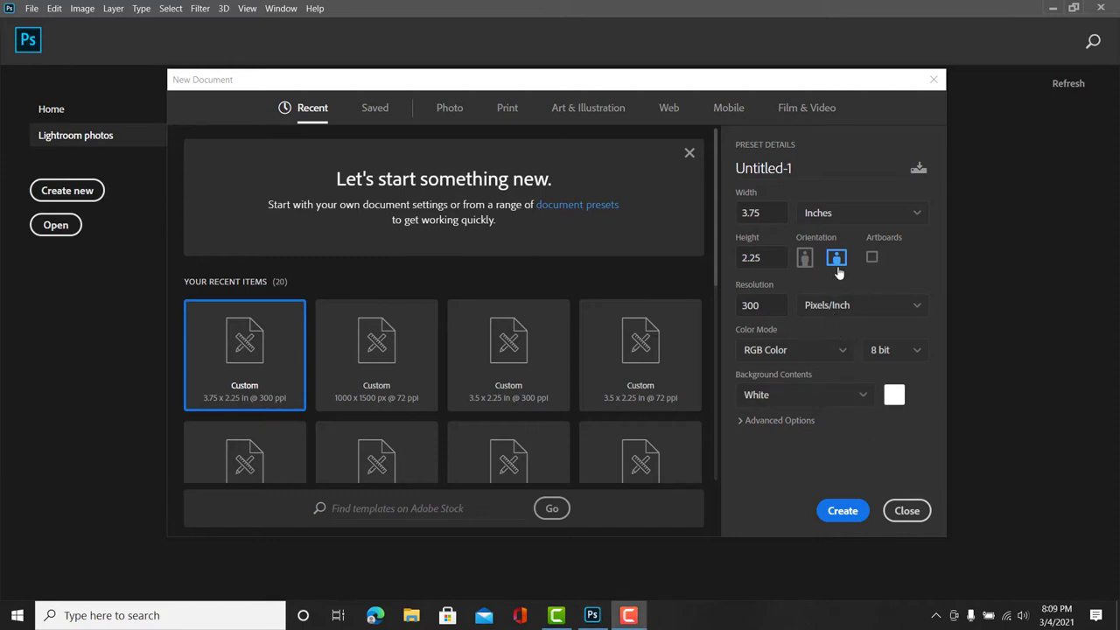
click(754, 305)
click(840, 511)
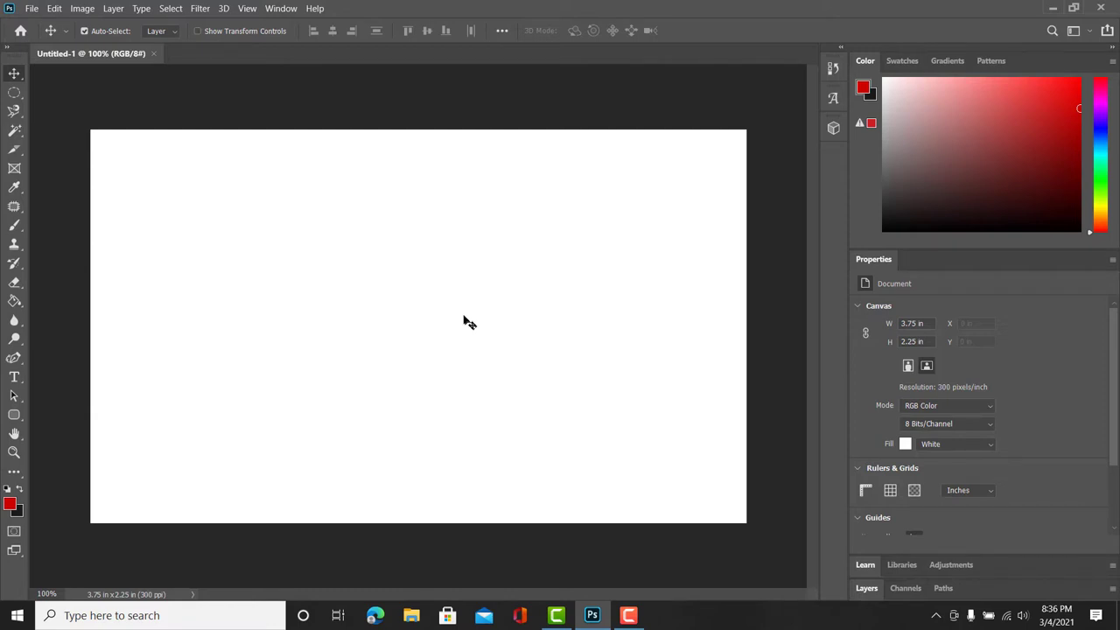
- Turn on View > Rulers and unlock the Background layer so it becomes Layer 0
click(248, 9)
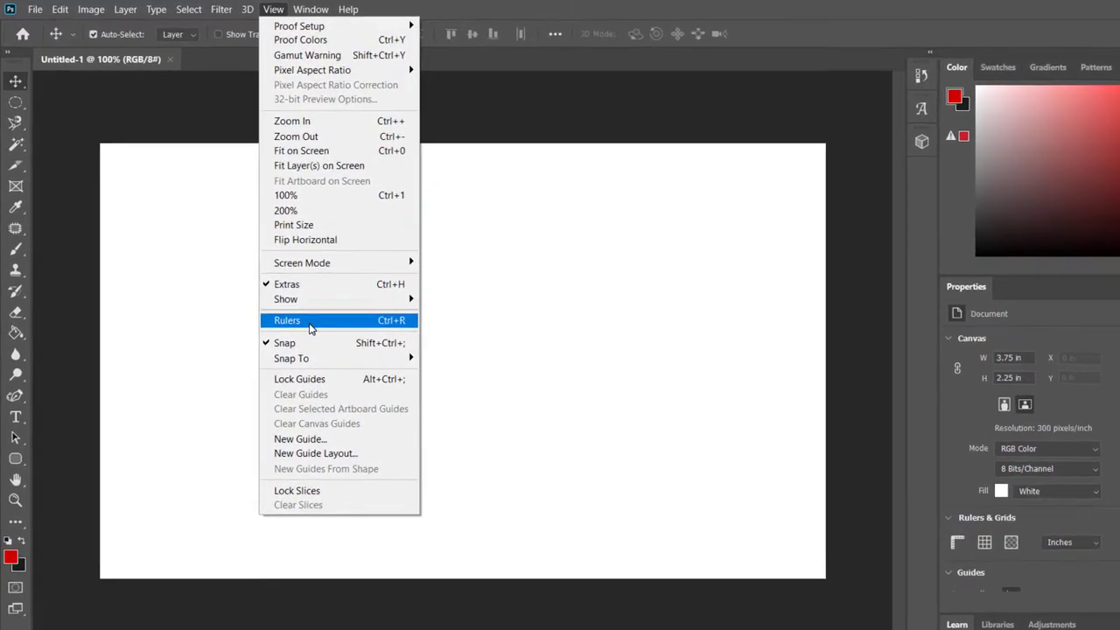
click(280, 291)
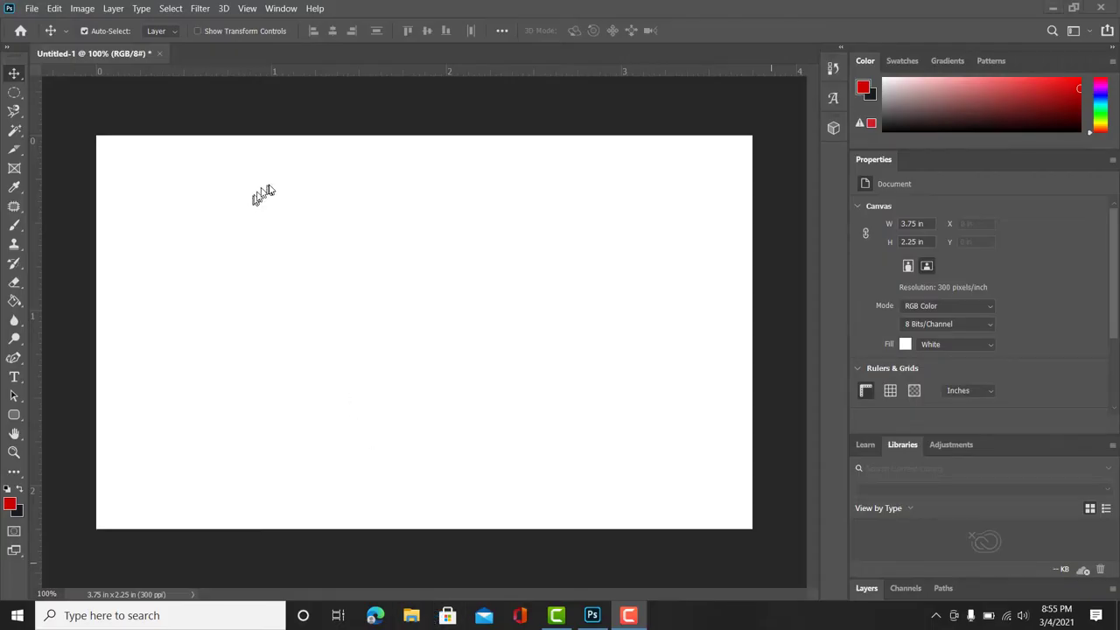
click(866, 589)
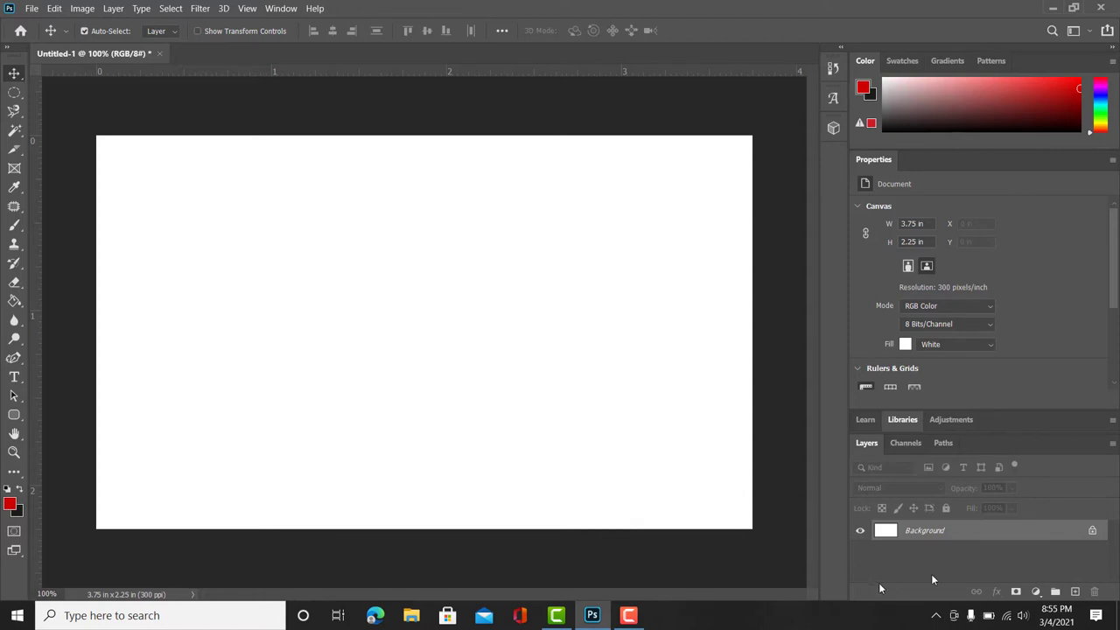
click(1091, 532)
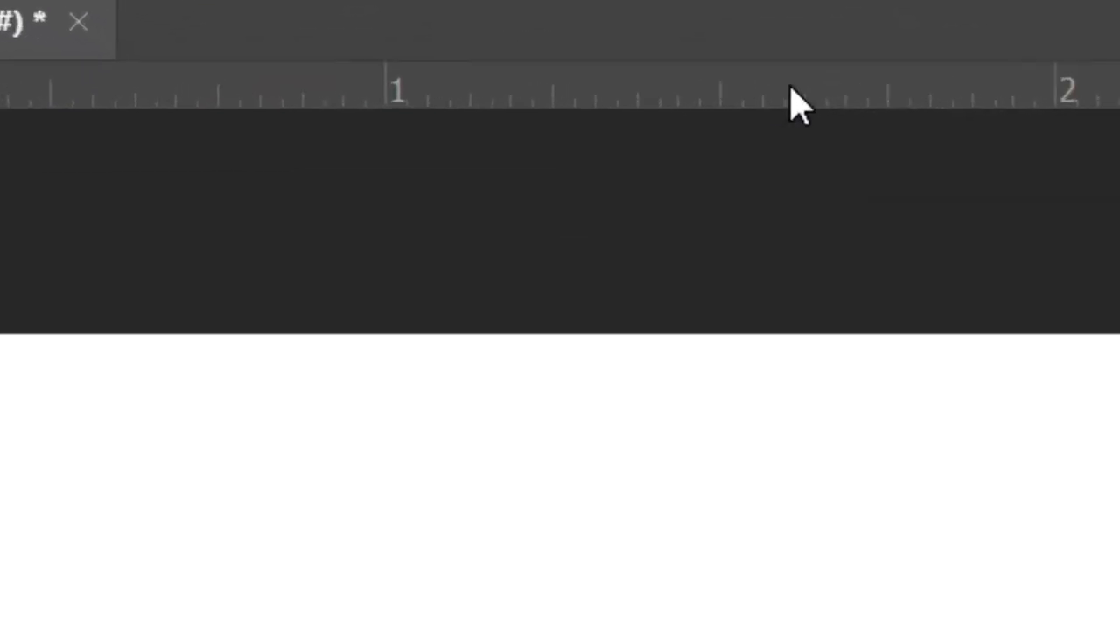
- Drag out guides just inside the top, bottom, left and right card edges
drag(378, 74, 380, 80)
drag(905, 166, 868, 366)
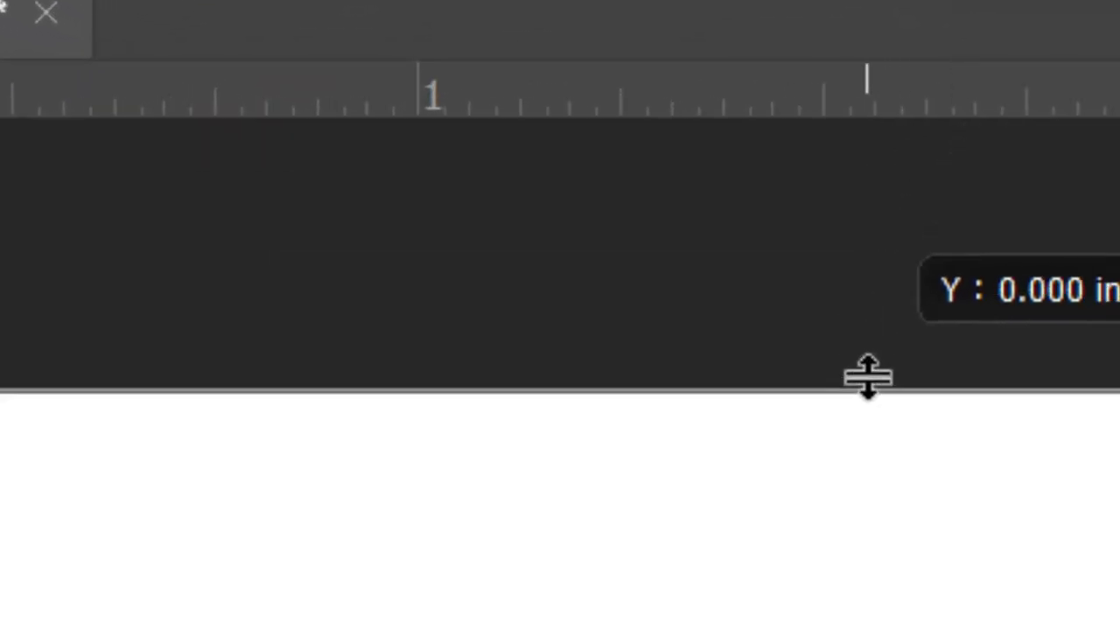
mouse_move(869, 366)
mouse_down()
mouse_move(481, 258)
mouse_move(351, 337)
mouse_move(320, 388)
mouse_move(292, 517)
mouse_up()
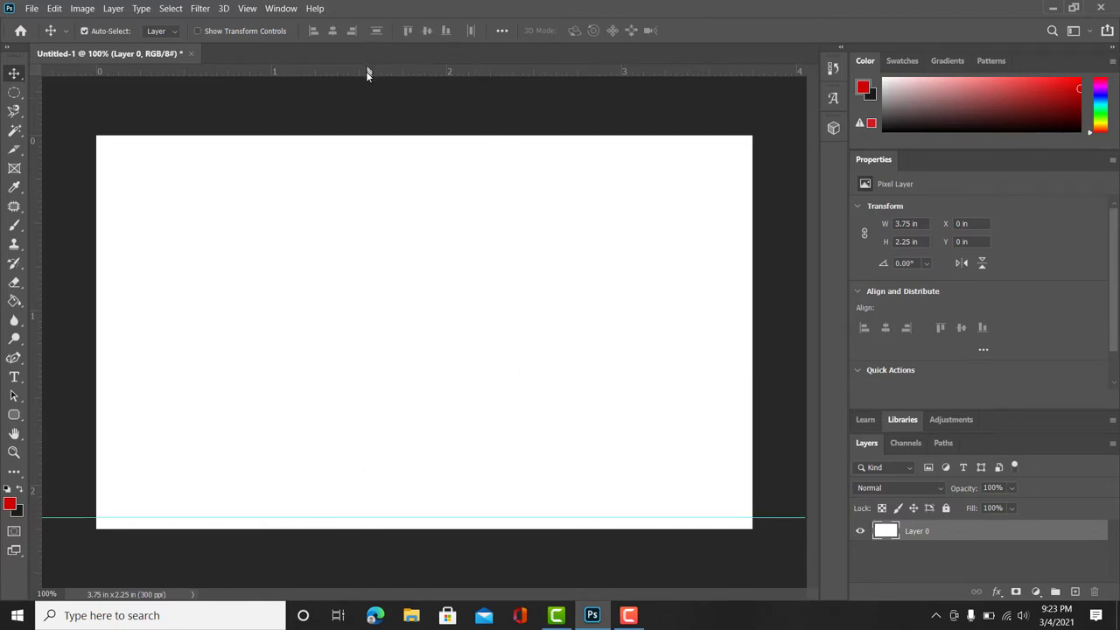
drag(366, 76, 362, 147)
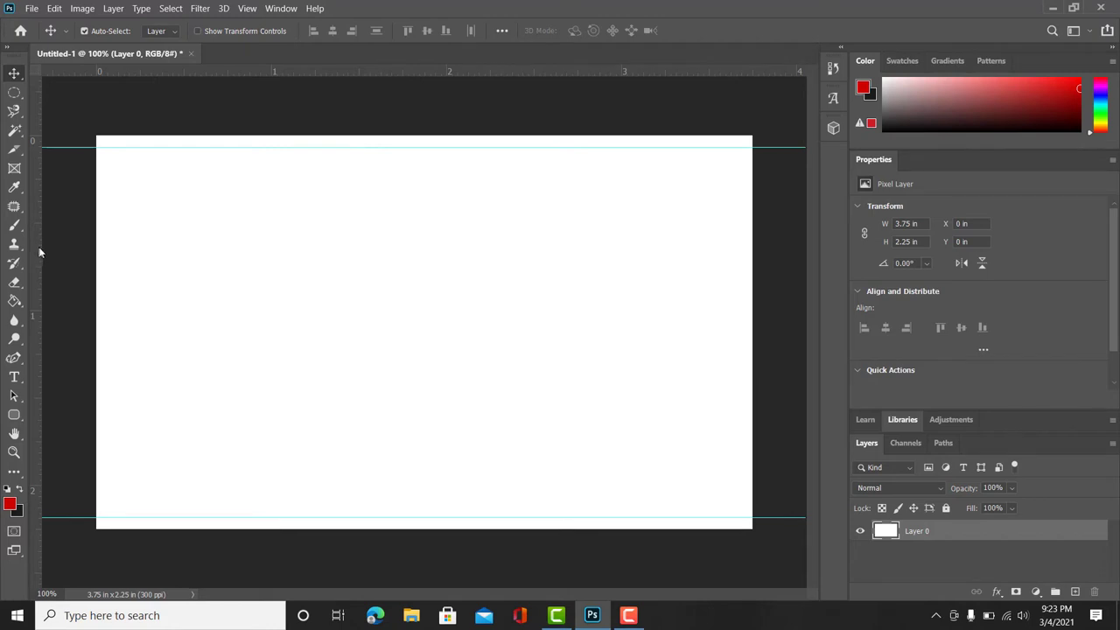
drag(38, 247, 343, 254)
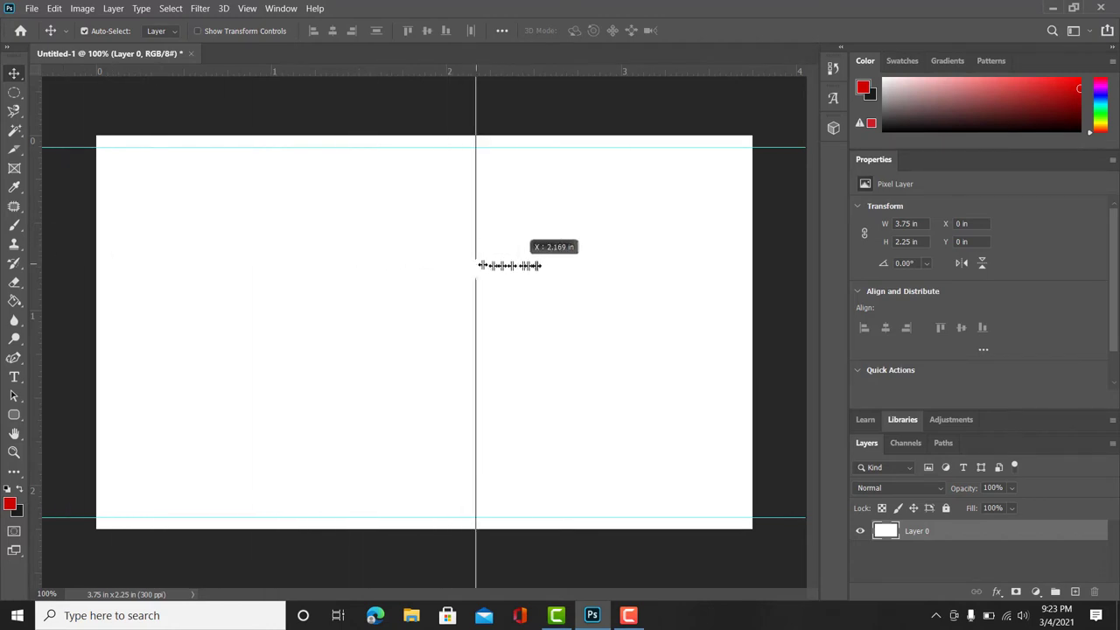
drag(343, 255, 742, 256)
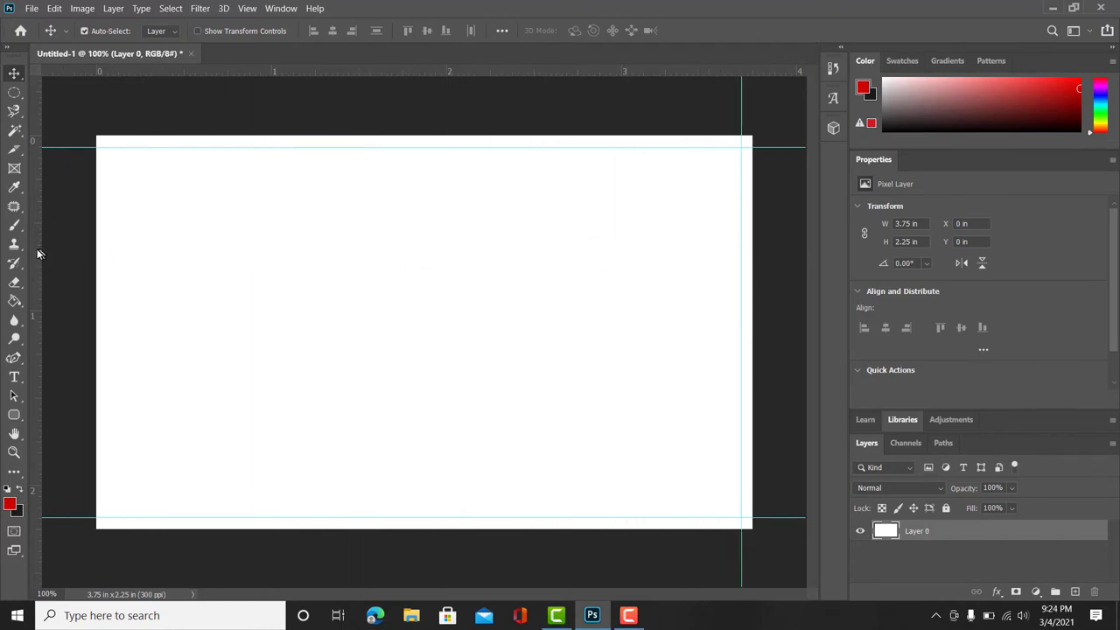
drag(37, 249, 110, 273)
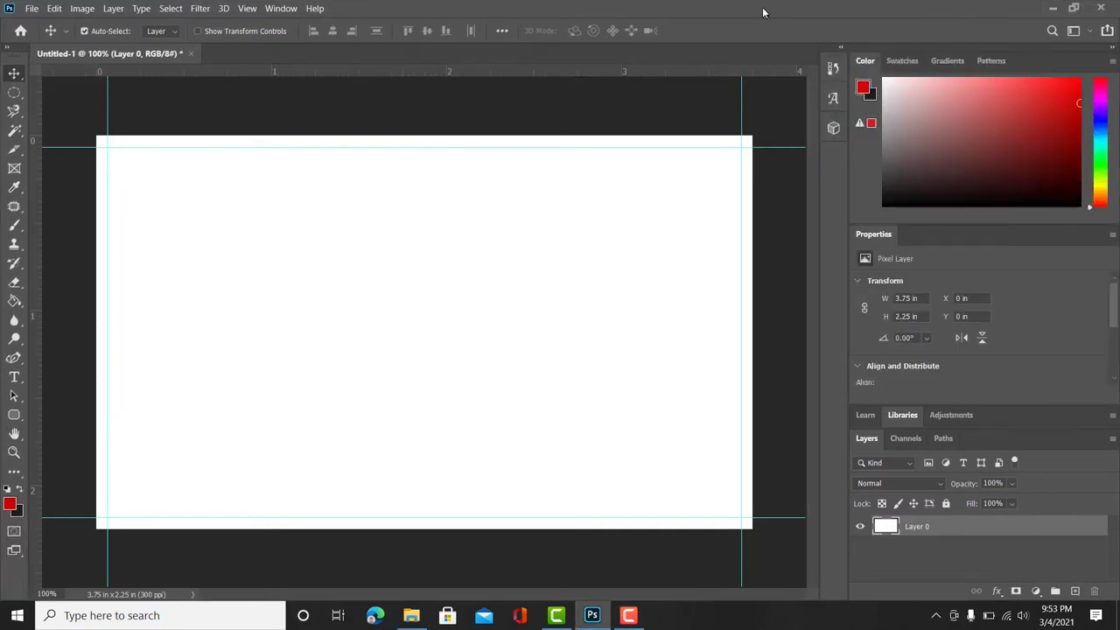
- Drag the KROSE logo PNG from the Logos folder in File Explorer onto the canvas
double_click(762, 7)
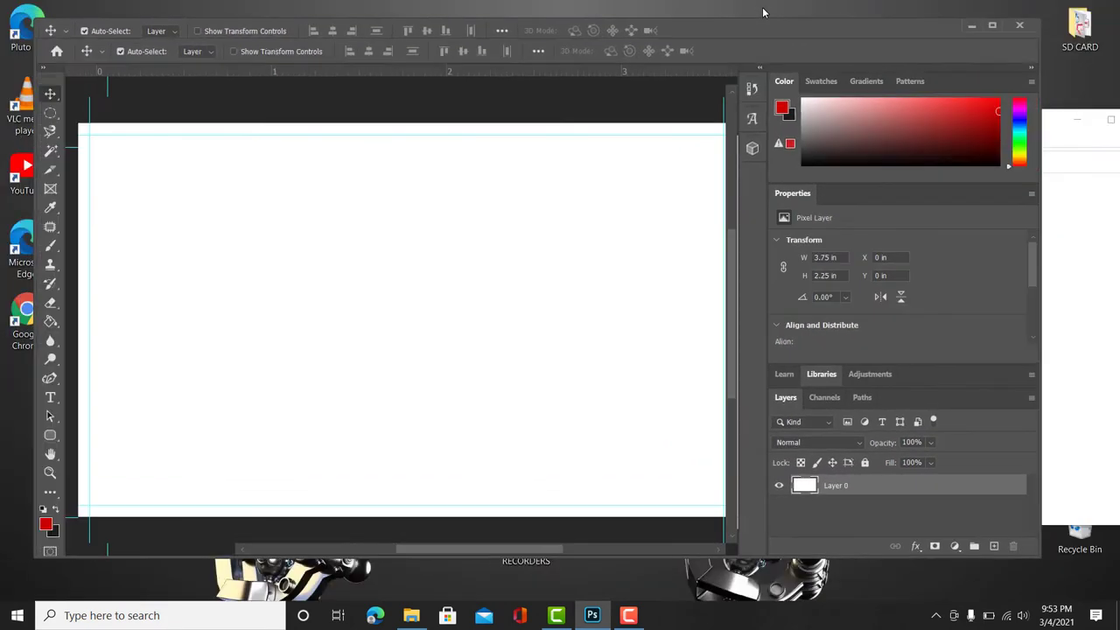
click(1065, 150)
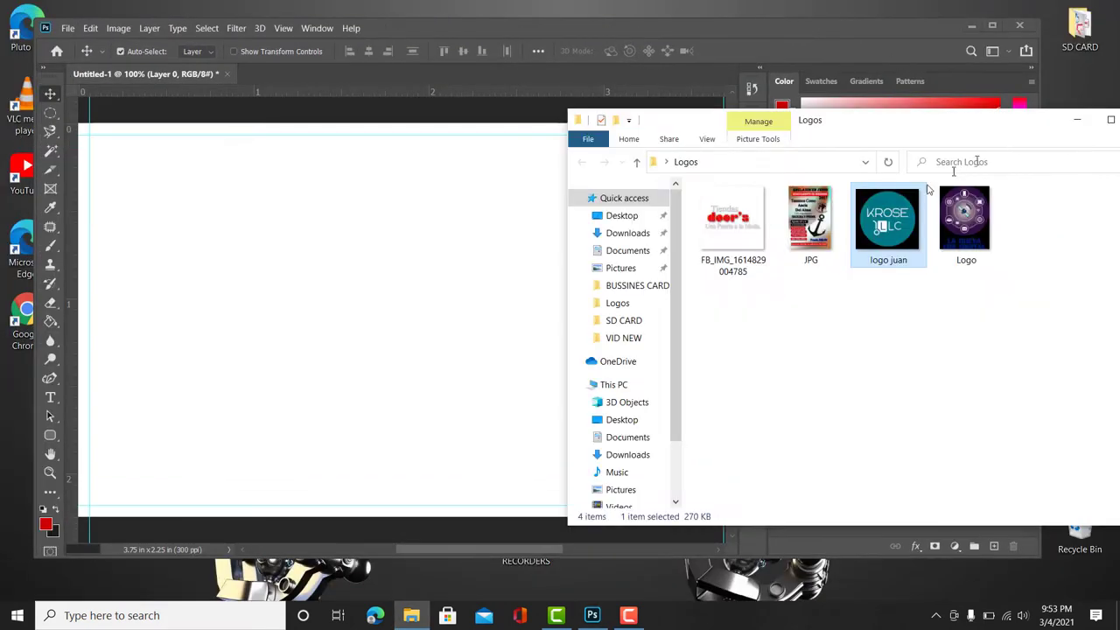
mouse_move(886, 219)
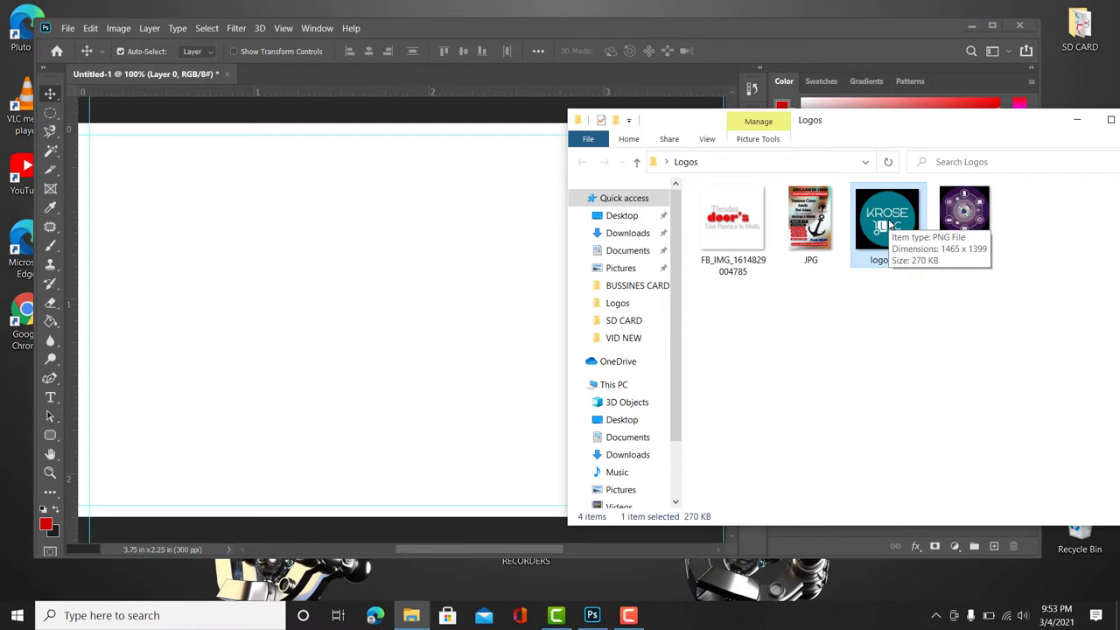
drag(889, 226, 306, 289)
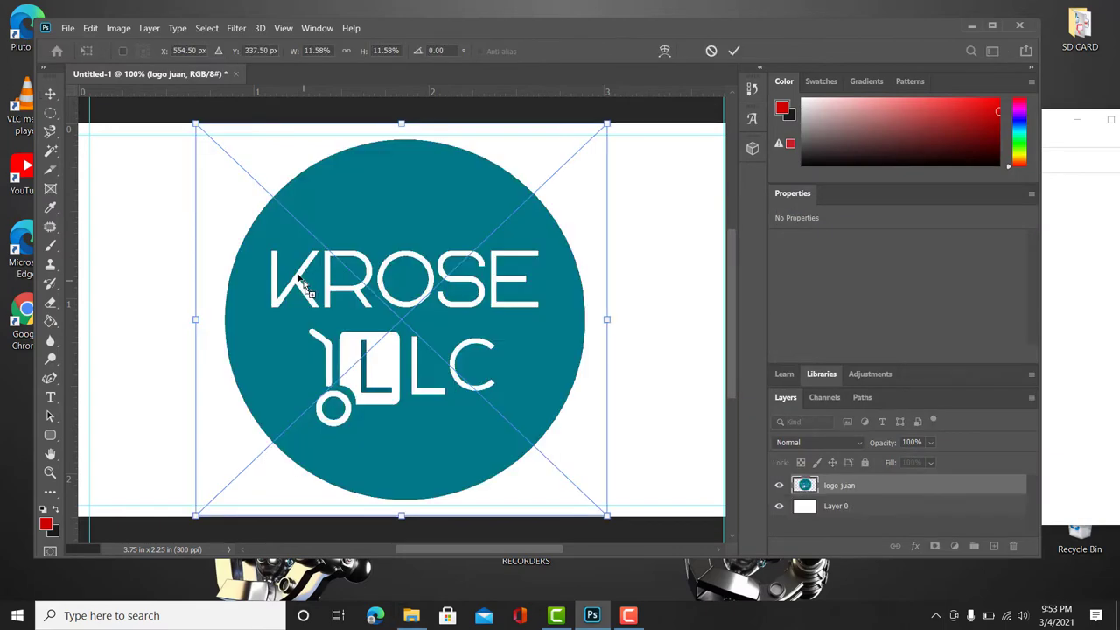
- Scale the KROSE LLC logo down to about one inch and place it top-left
click(734, 52)
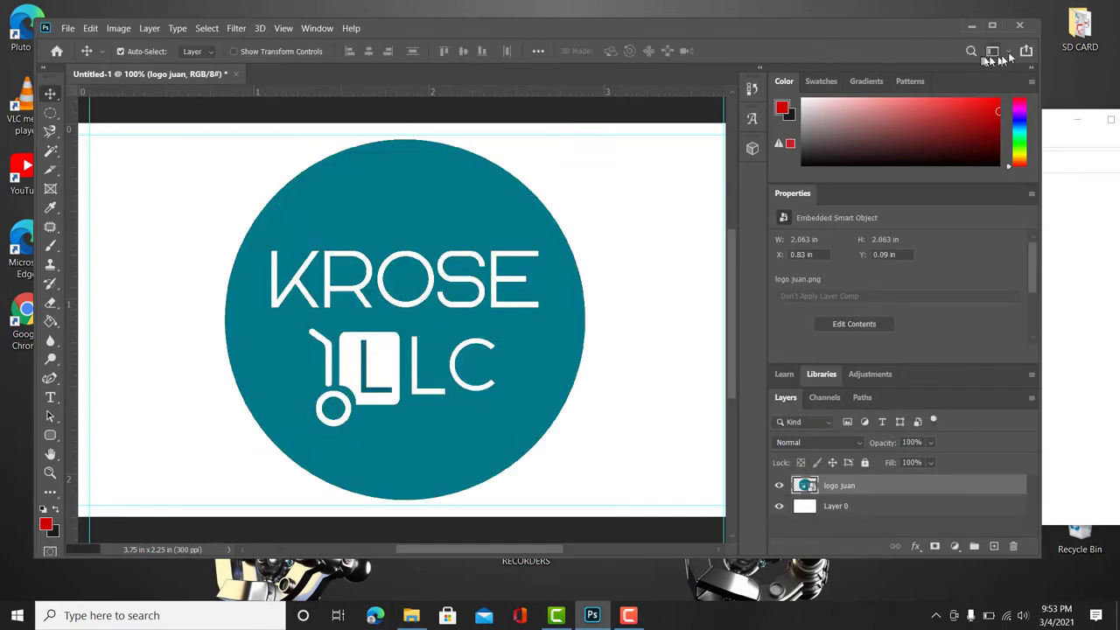
click(991, 25)
key(ctrl+t)
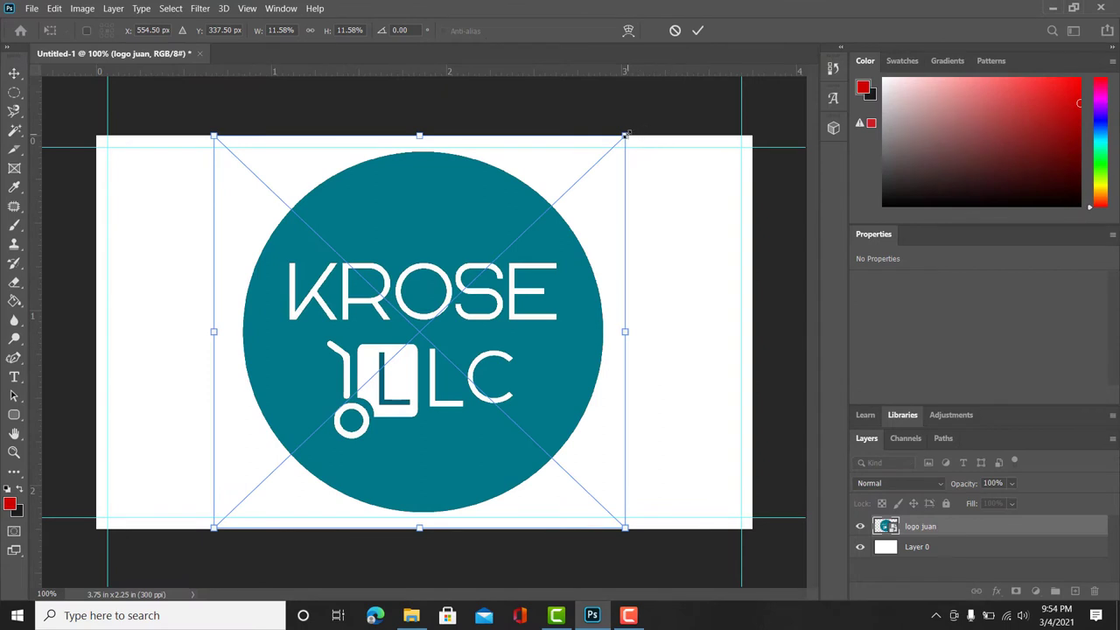
drag(622, 138, 400, 333)
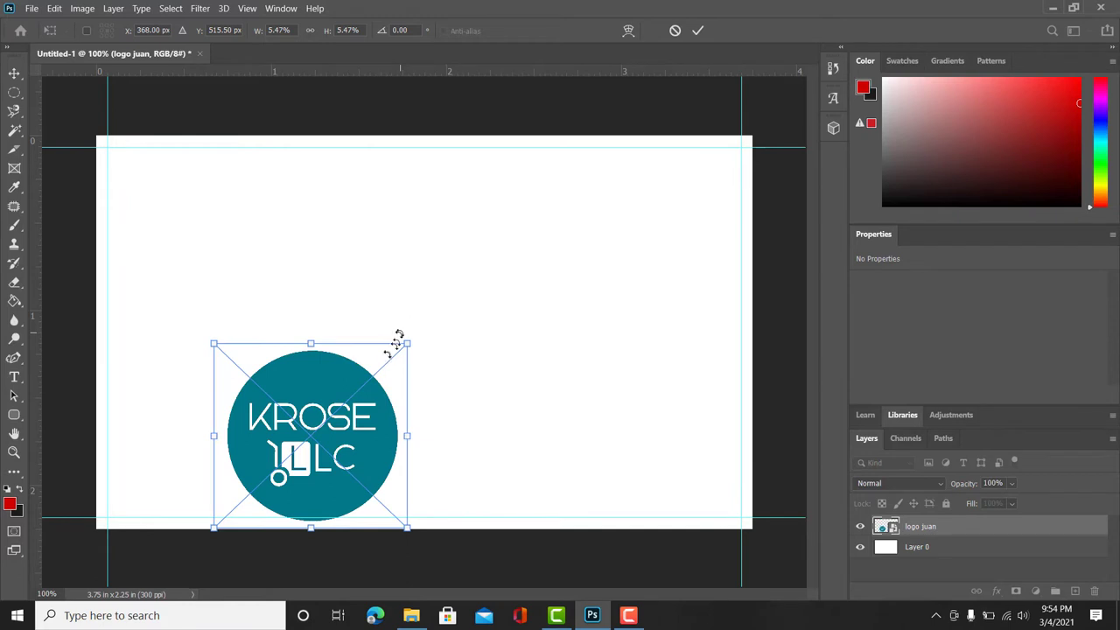
drag(356, 367, 696, 178)
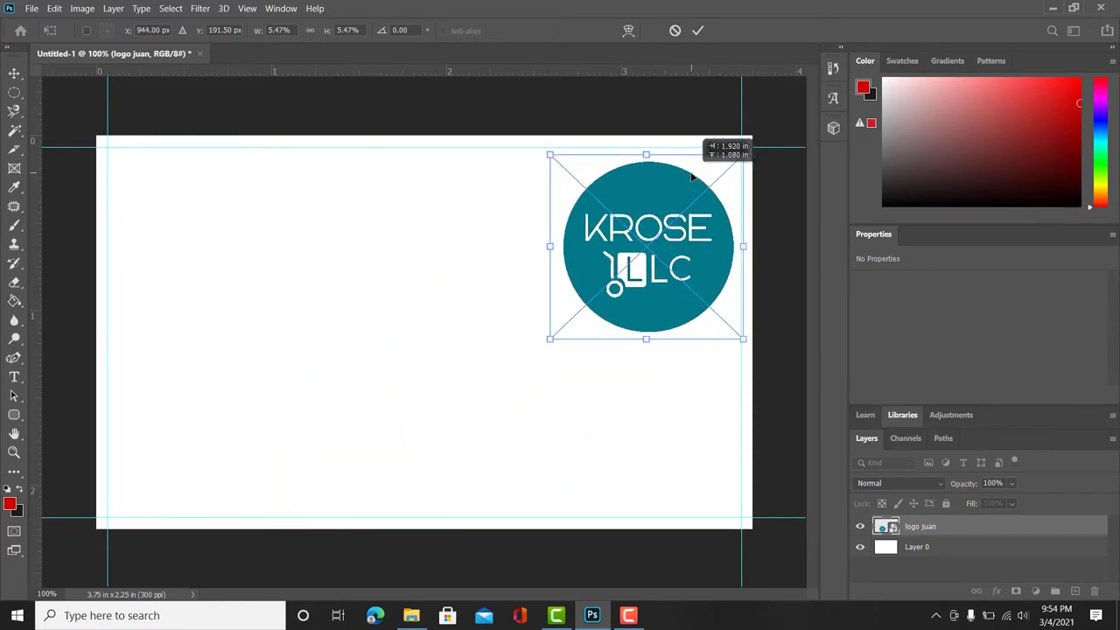
drag(695, 177, 690, 179)
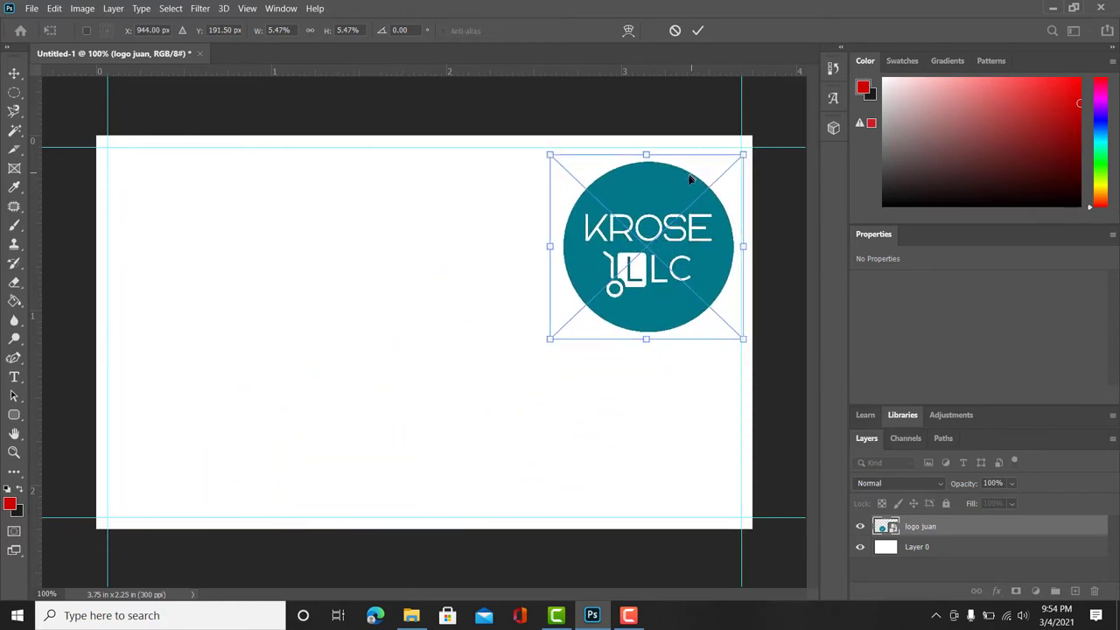
click(697, 31)
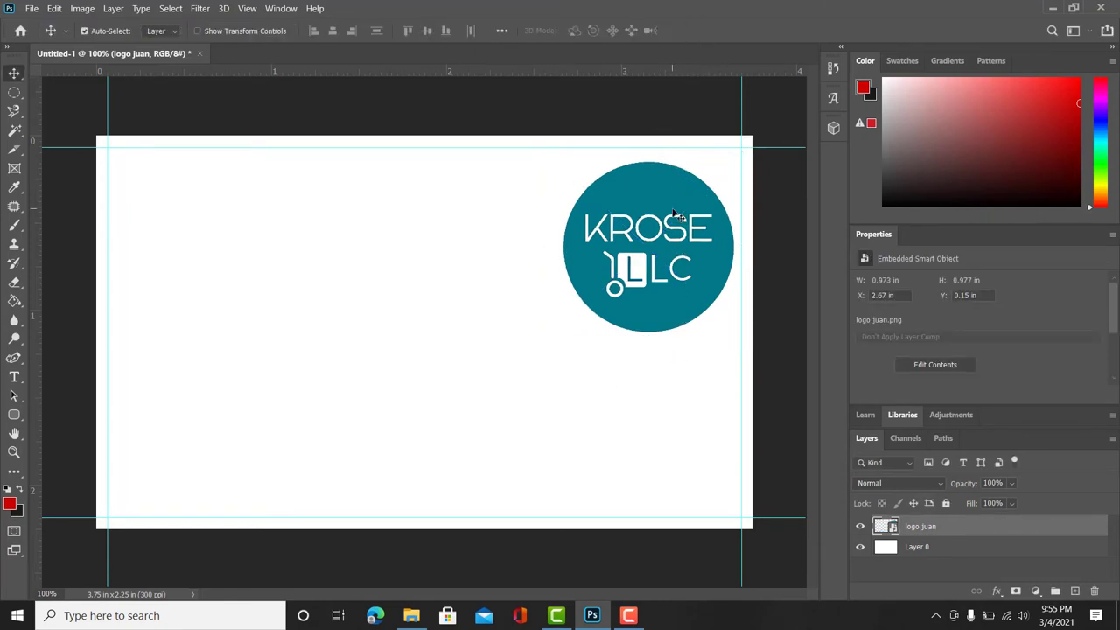
drag(674, 213, 253, 207)
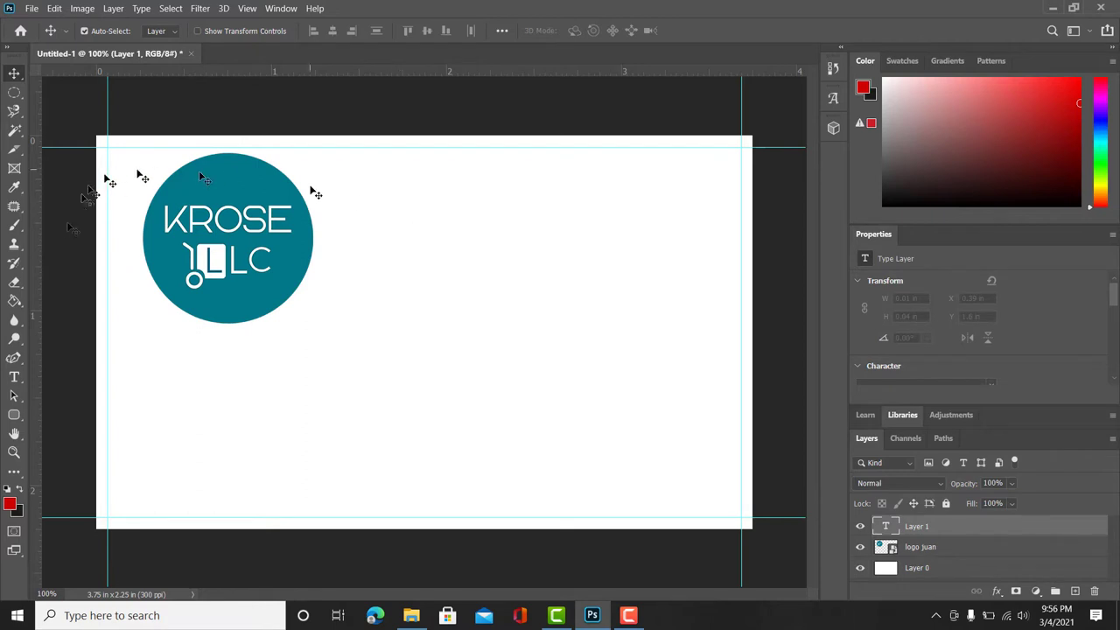
- Add the cardholder's name as a text layer on the card's right side
click(13, 378)
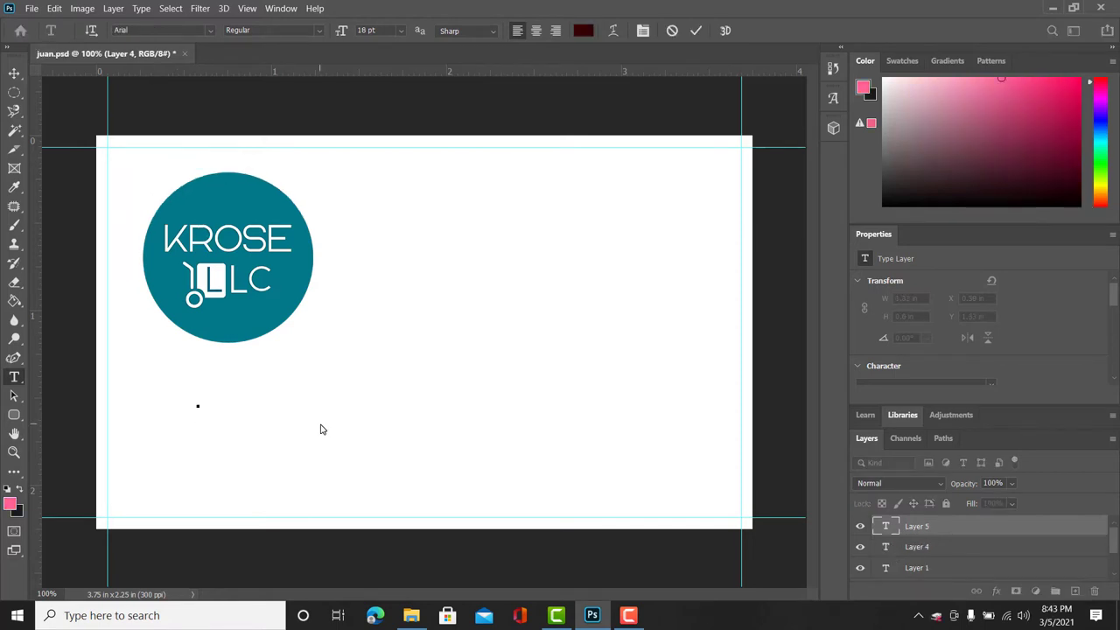
text(Jua)
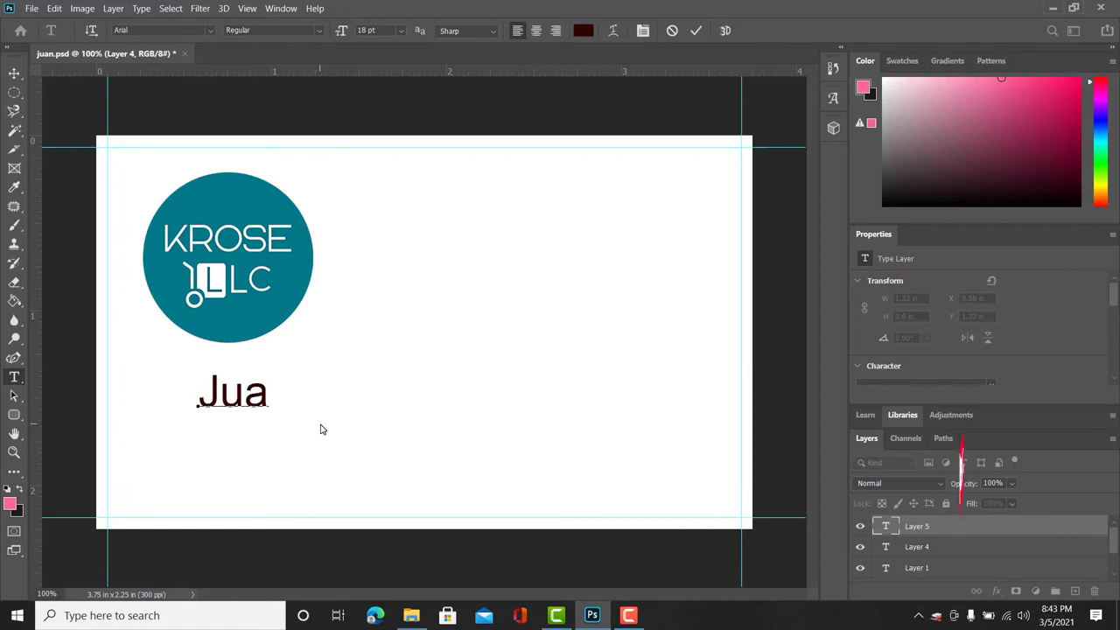
text(n )
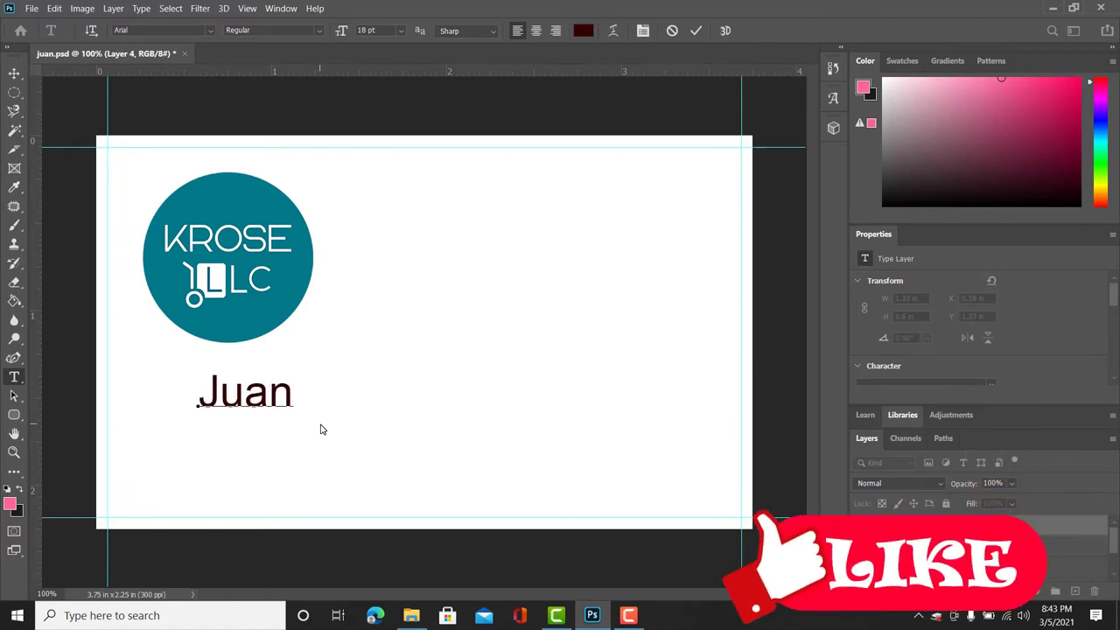
text(Pere)
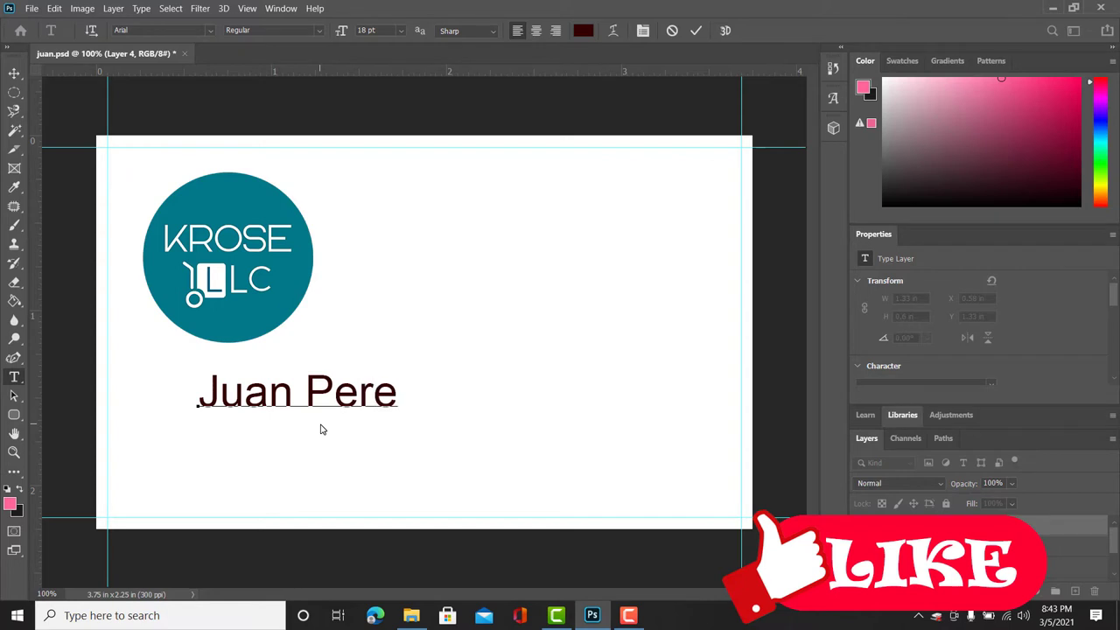
text(z)
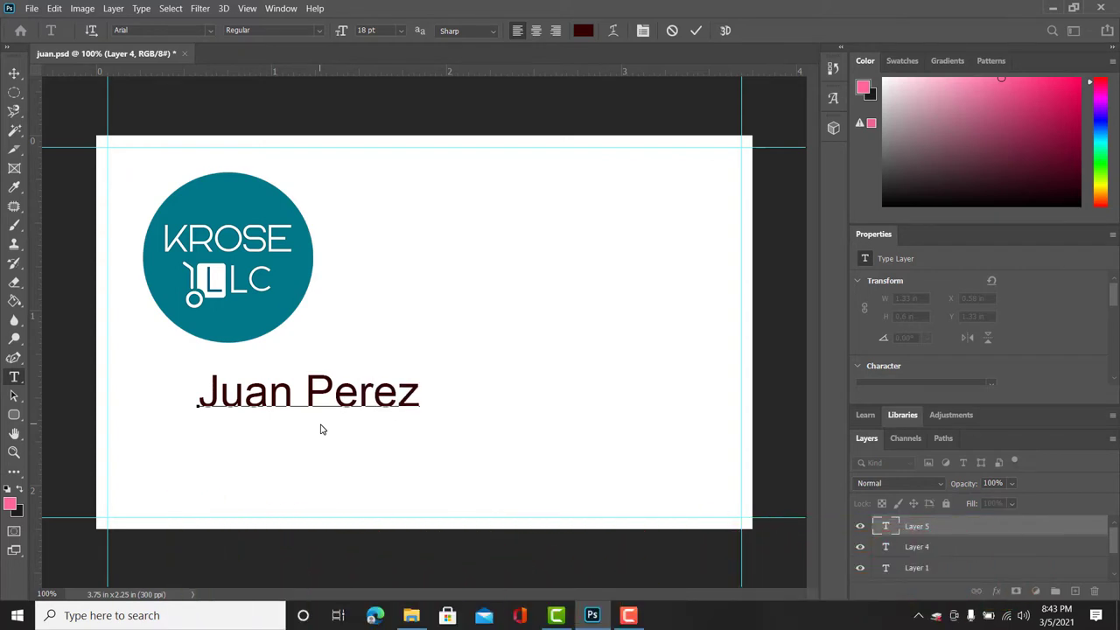
drag(320, 428, 592, 422)
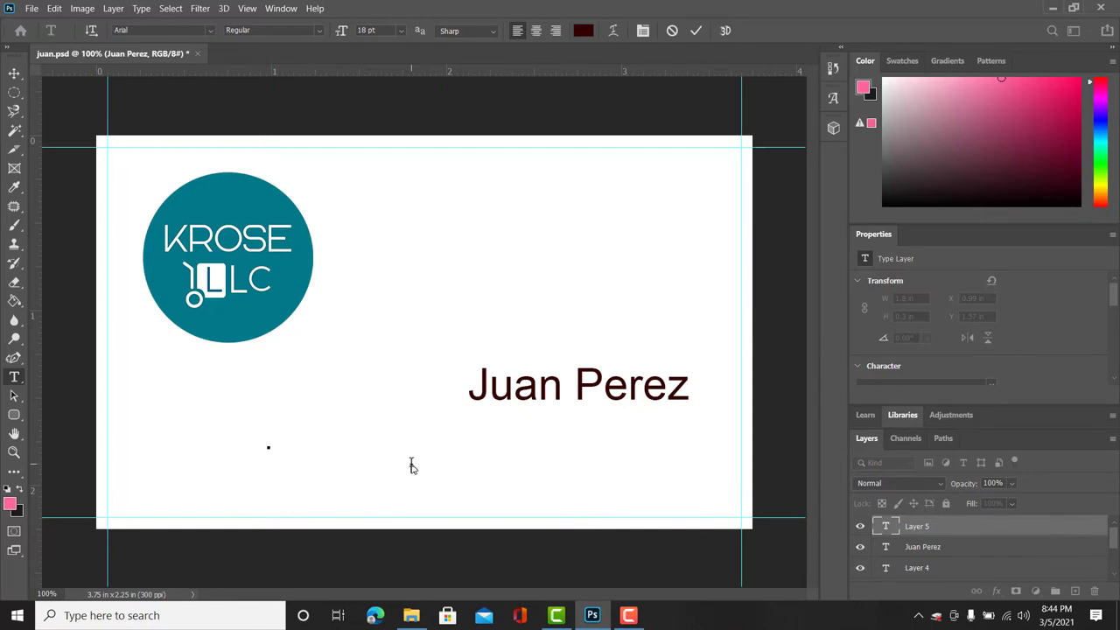
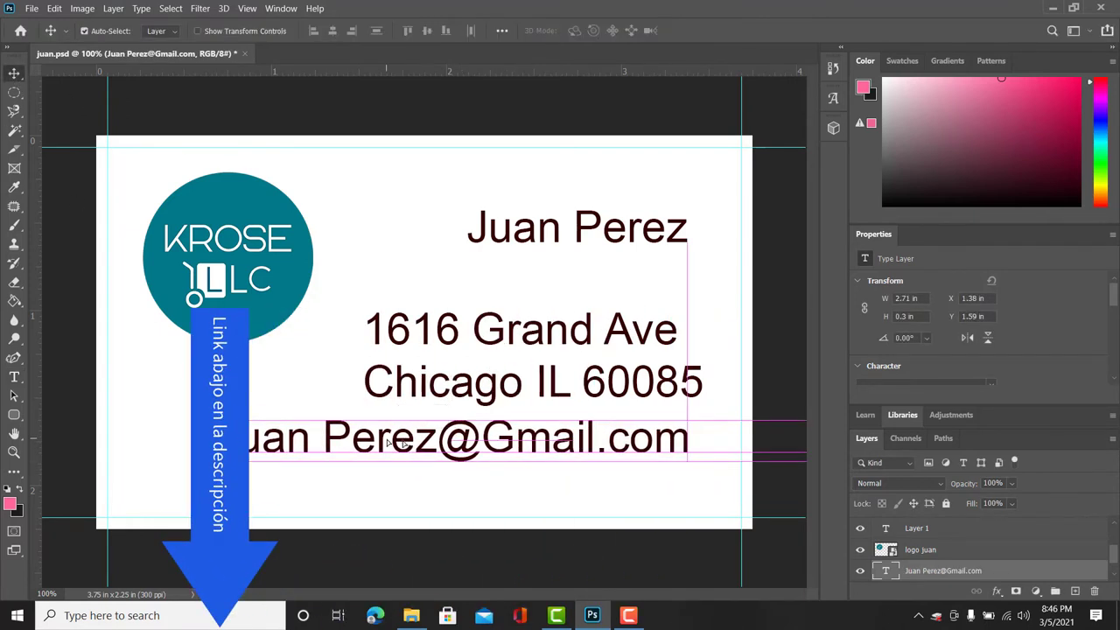
- Commit the contact text and return to the Type tool
click(14, 73)
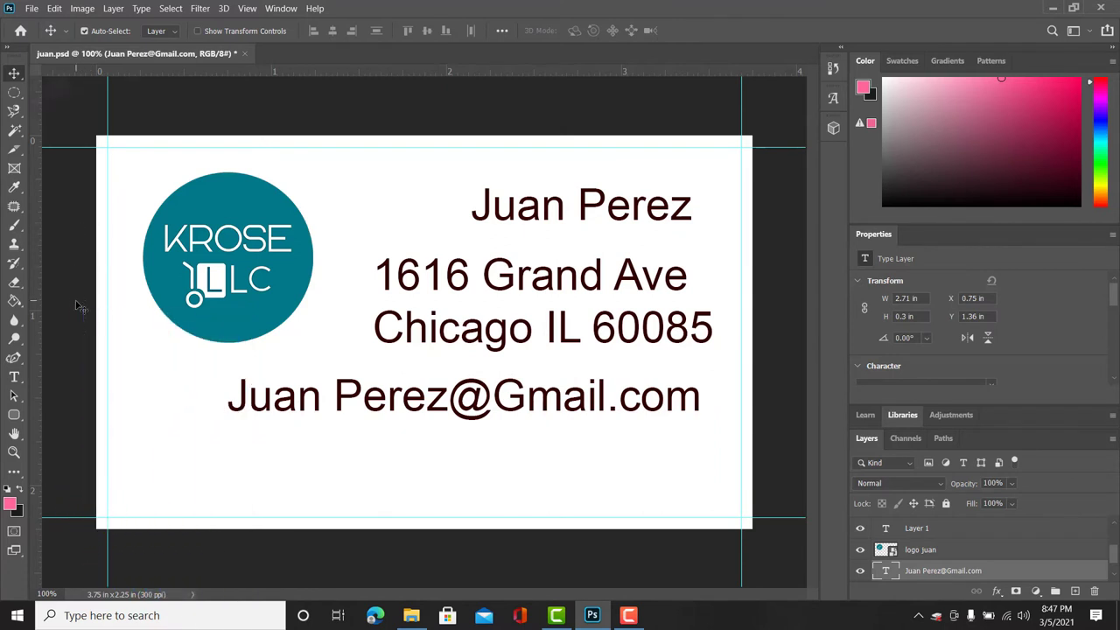
click(14, 377)
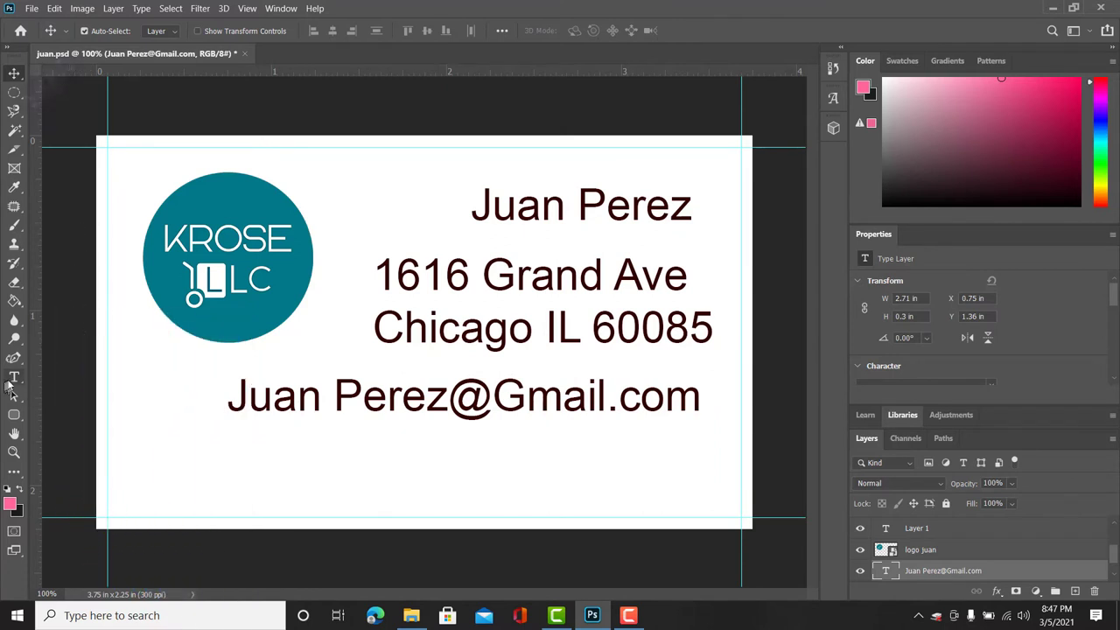
- Type the phone number on a new line and move it below the e-mail
click(245, 463)
text(18)
key(BackSpace)
key(BackSpace)
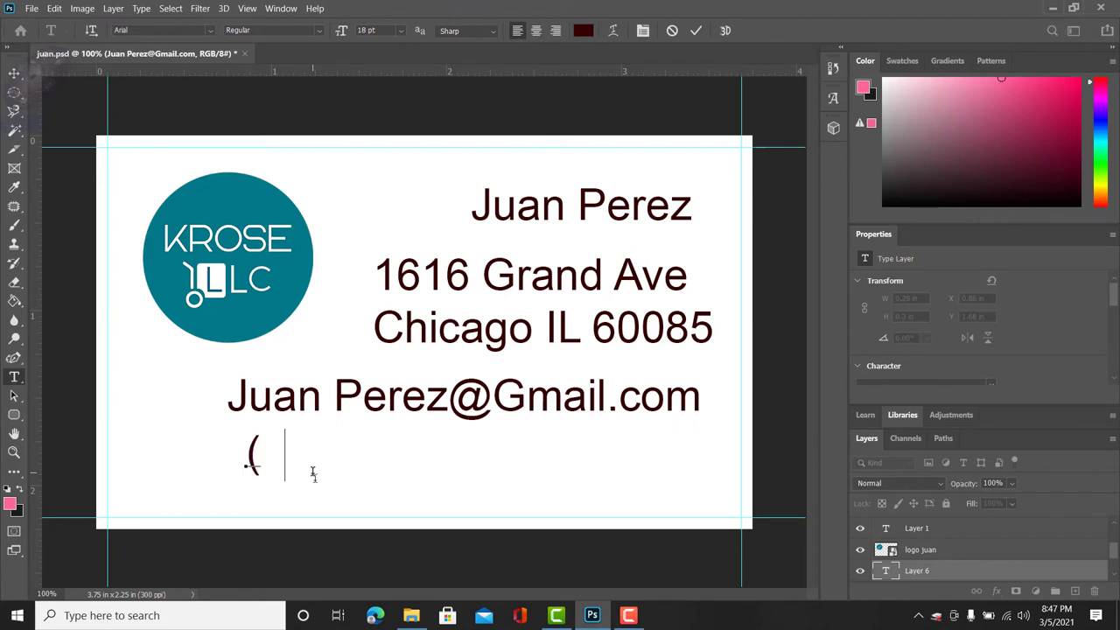
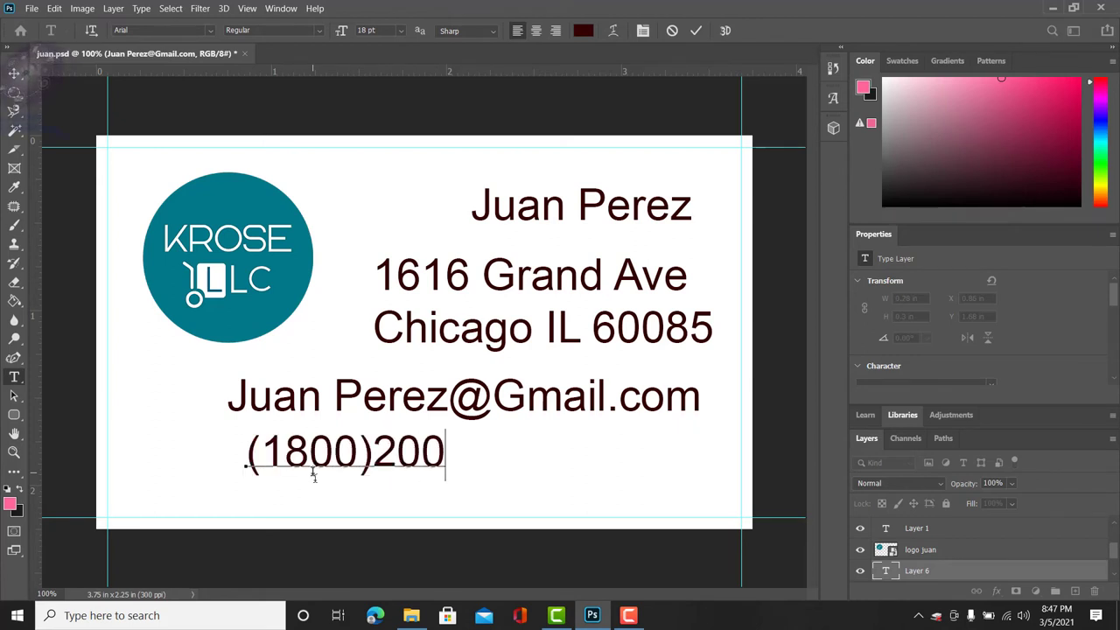
key(ctrl+Return)
key(v)
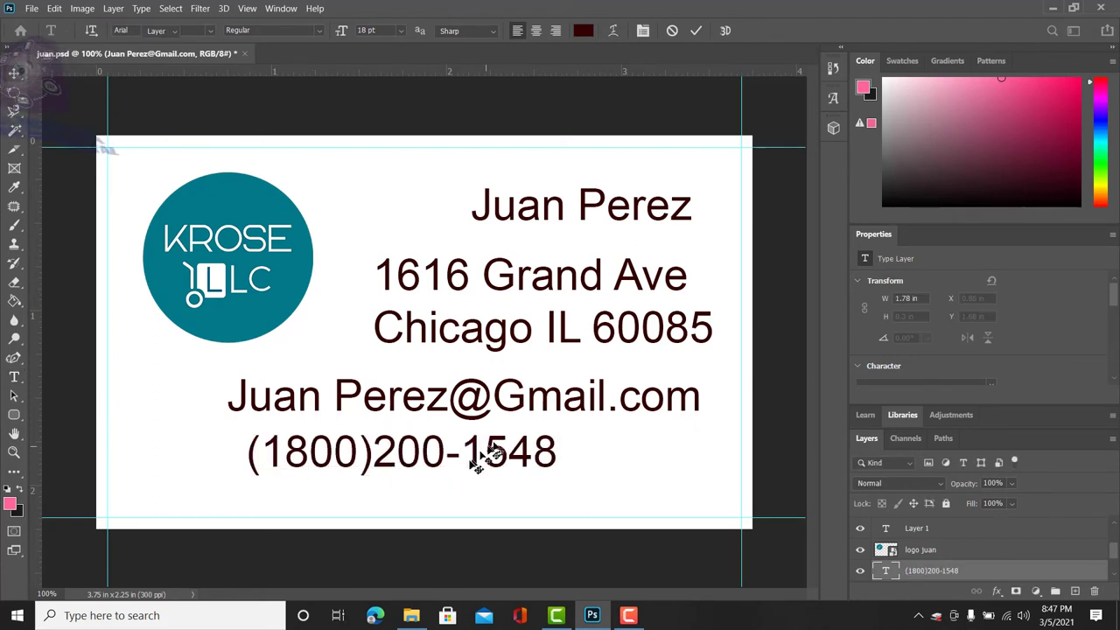
mouse_move(416, 455)
mouse_down()
mouse_move(516, 477)
mouse_move(514, 488)
mouse_up()
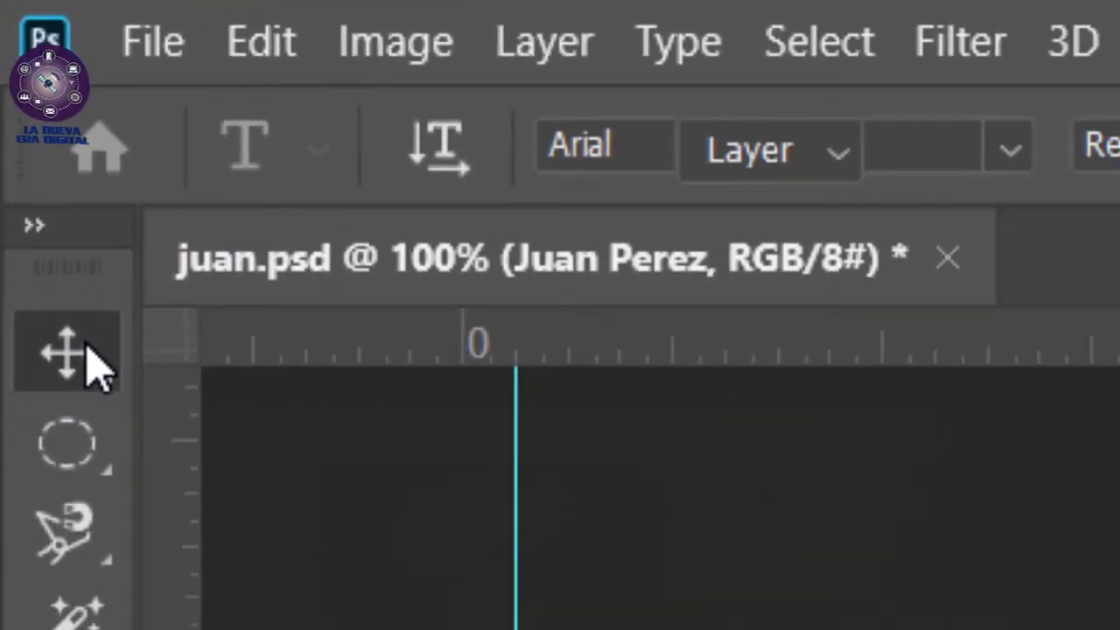
- Set the address text in Baskerville Old Face and nudge the name and phone lines
drag(518, 204, 537, 210)
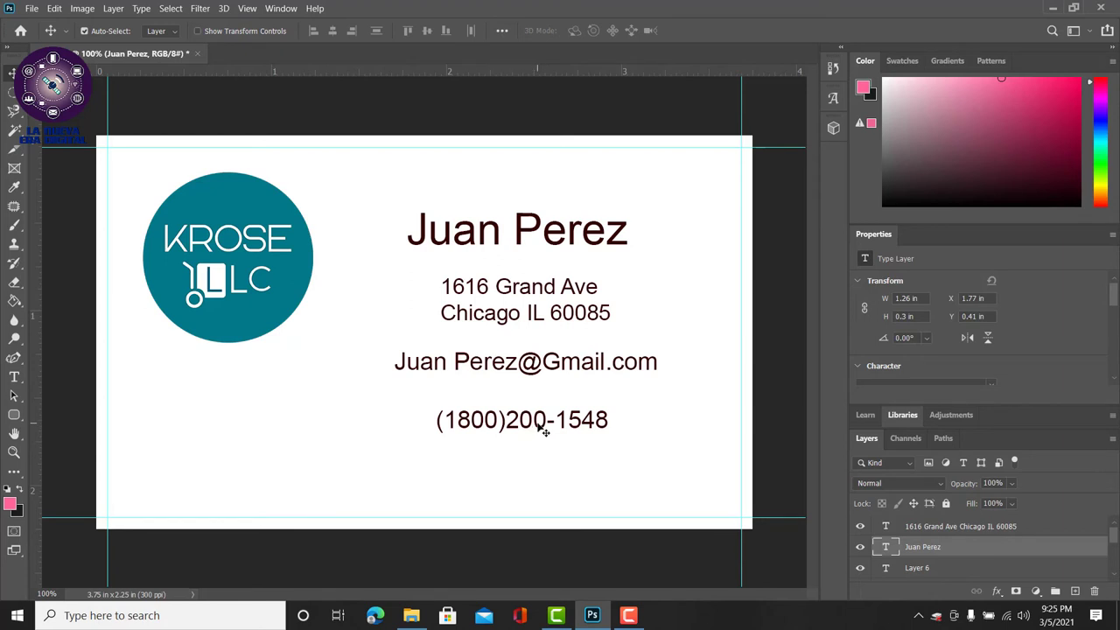
drag(544, 432, 550, 427)
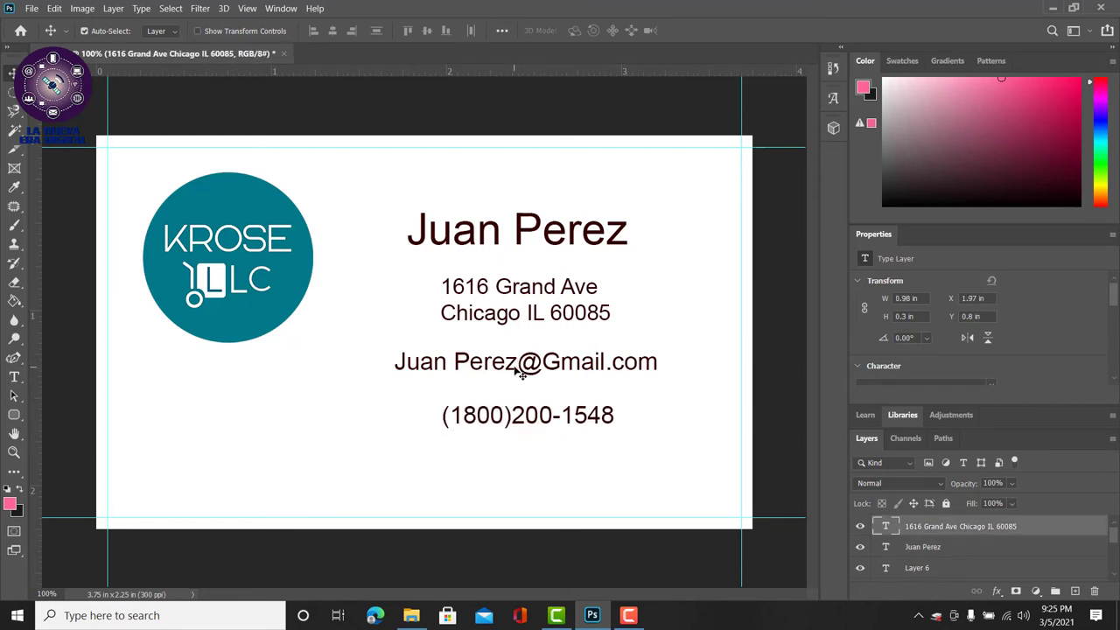
double_click(550, 304)
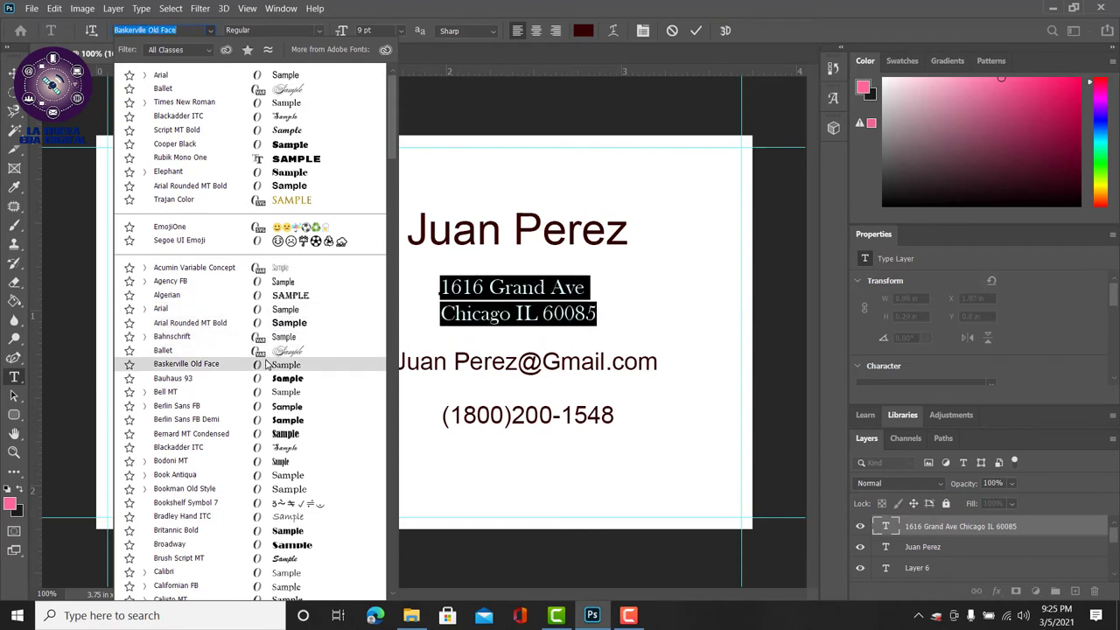
click(267, 363)
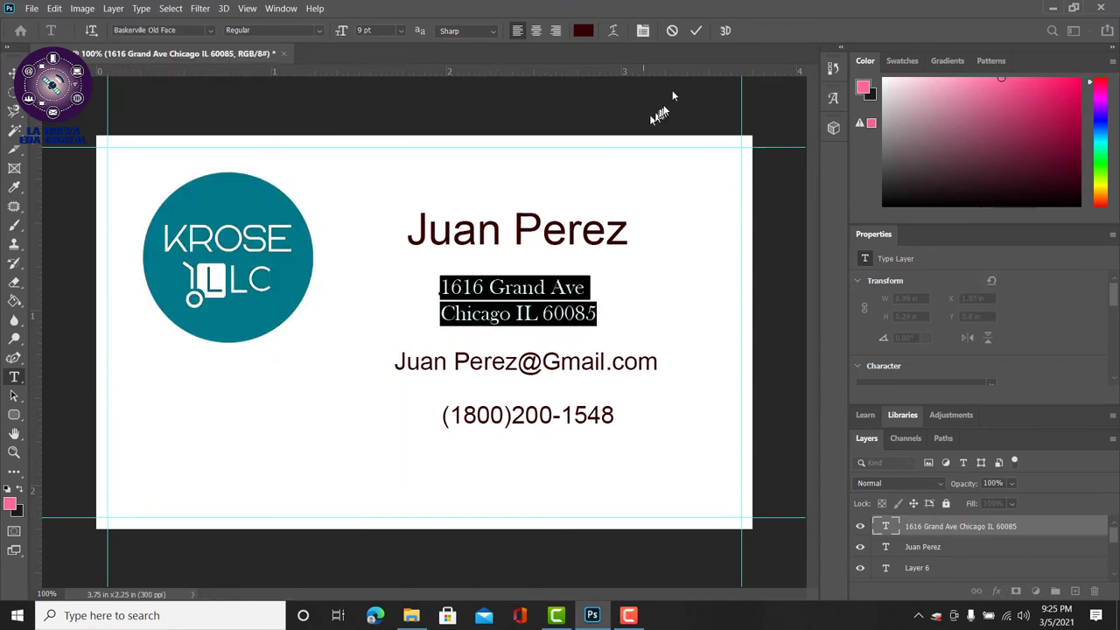
click(696, 30)
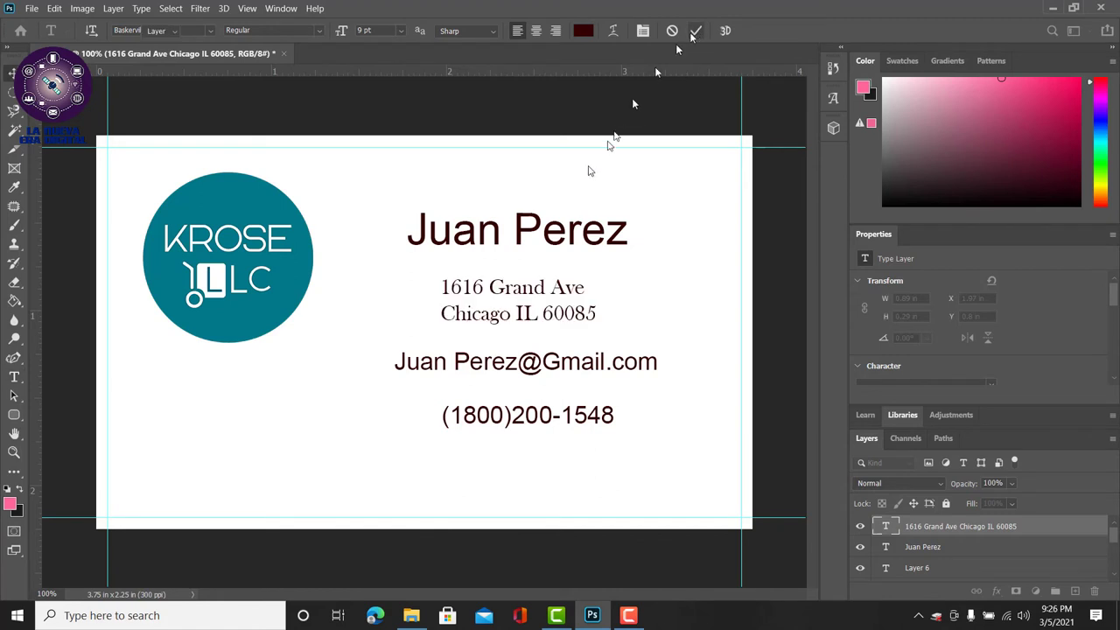
key(v)
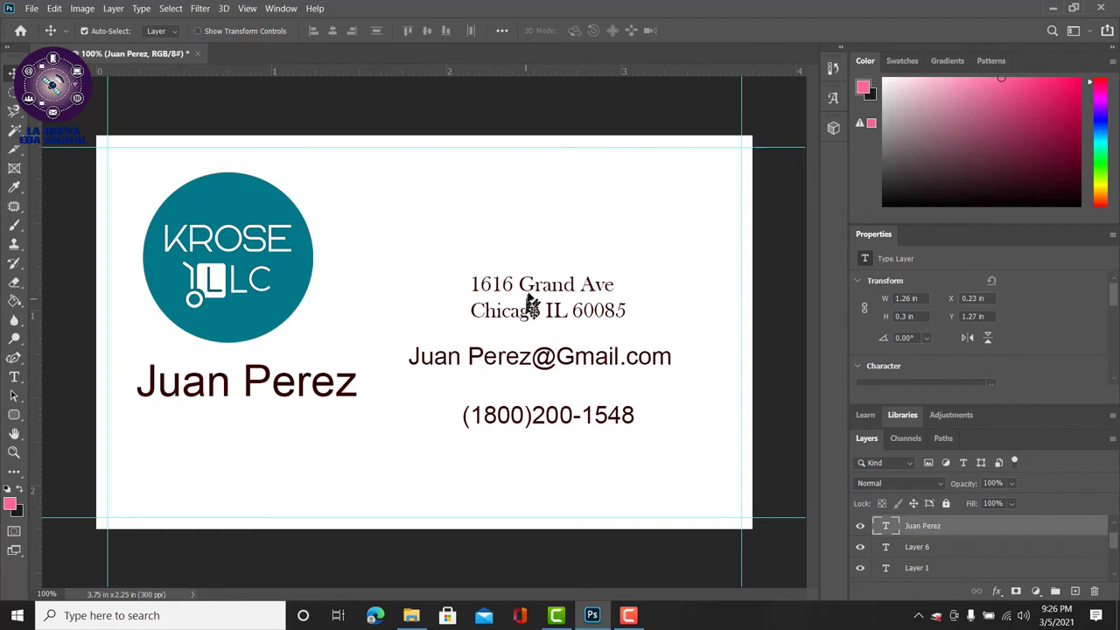
- Move the address beneath the name, and put the email above the phone at the card's right side
drag(532, 292, 228, 430)
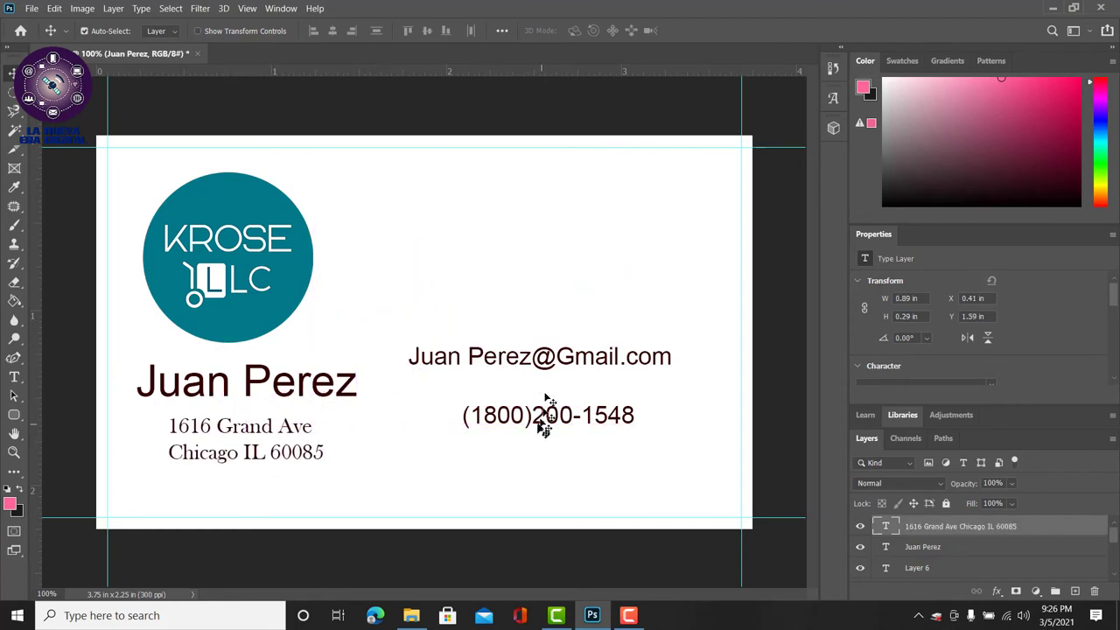
drag(551, 407, 550, 438)
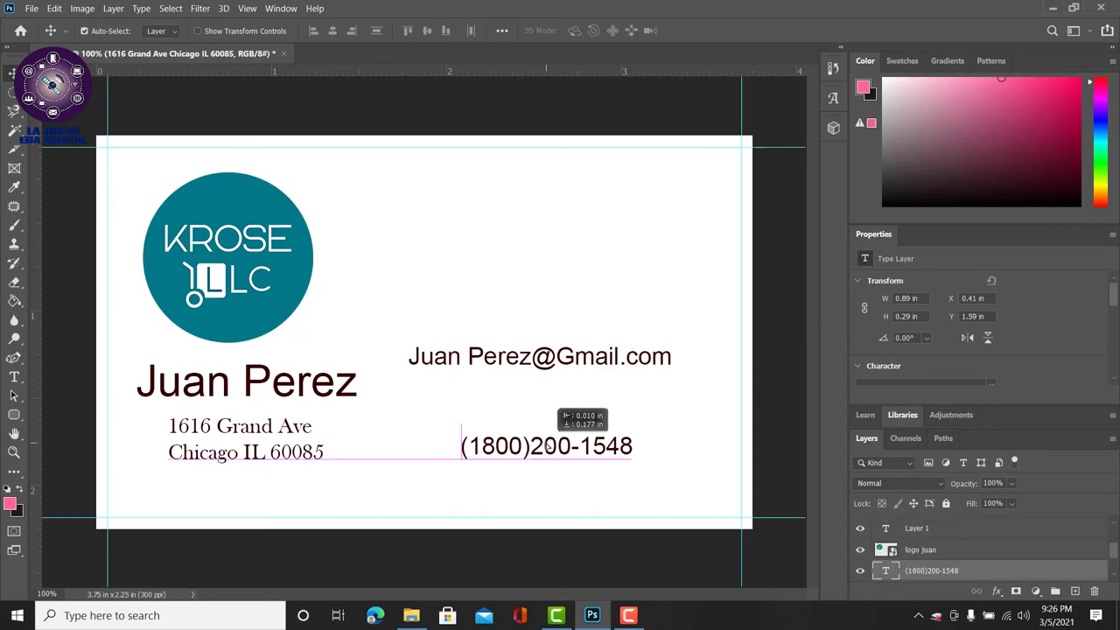
drag(547, 374, 656, 411)
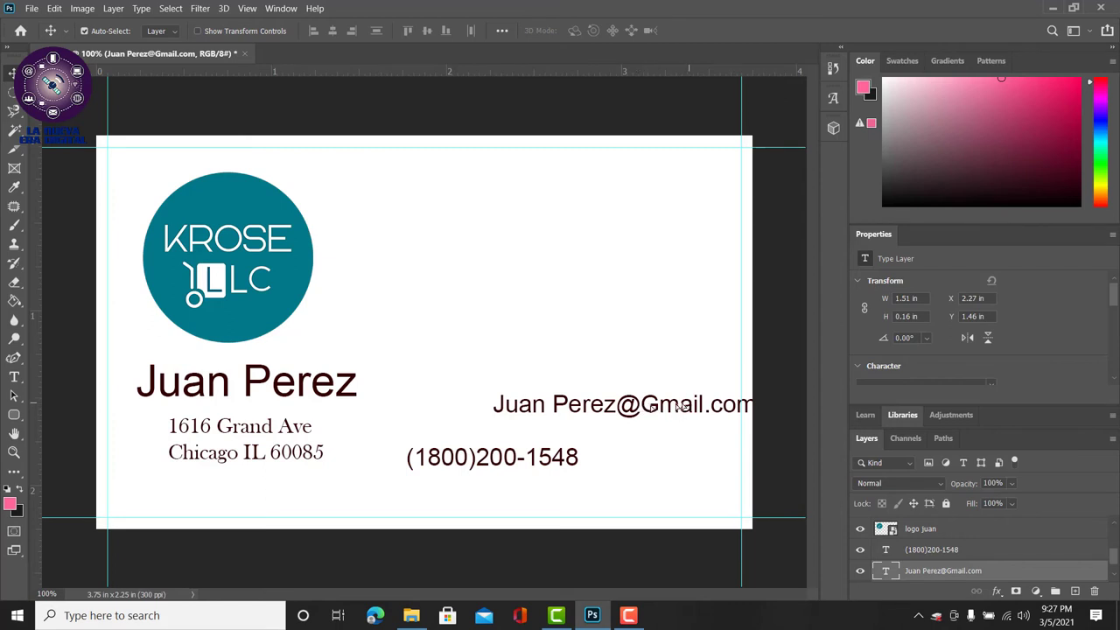
drag(678, 407, 602, 406)
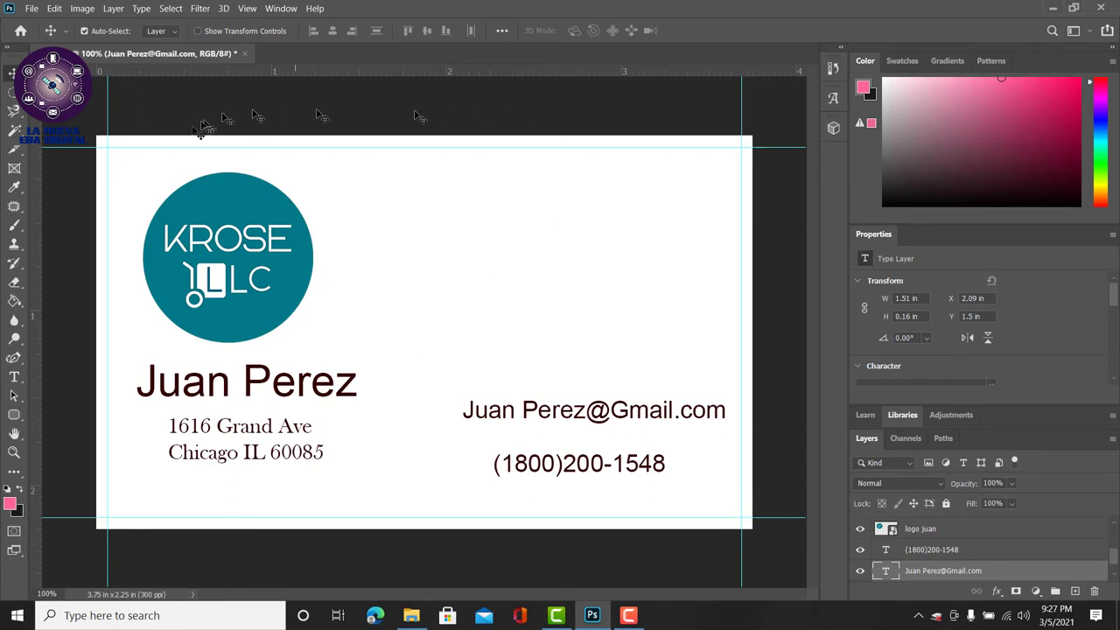
click(516, 232)
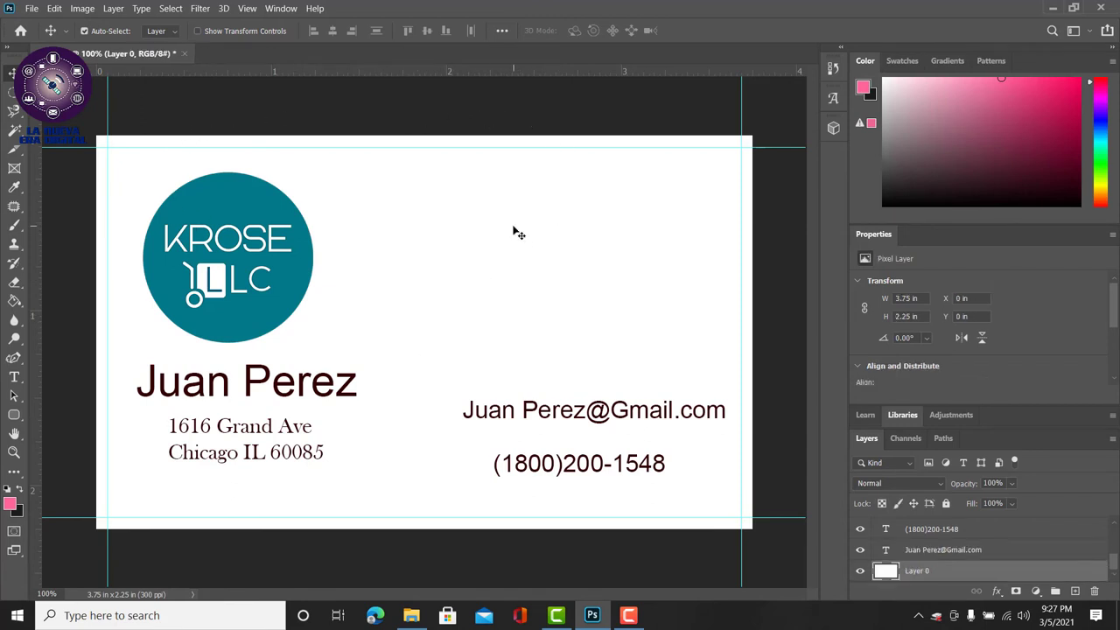
- Set the foreground colour to salmon pink
click(9, 505)
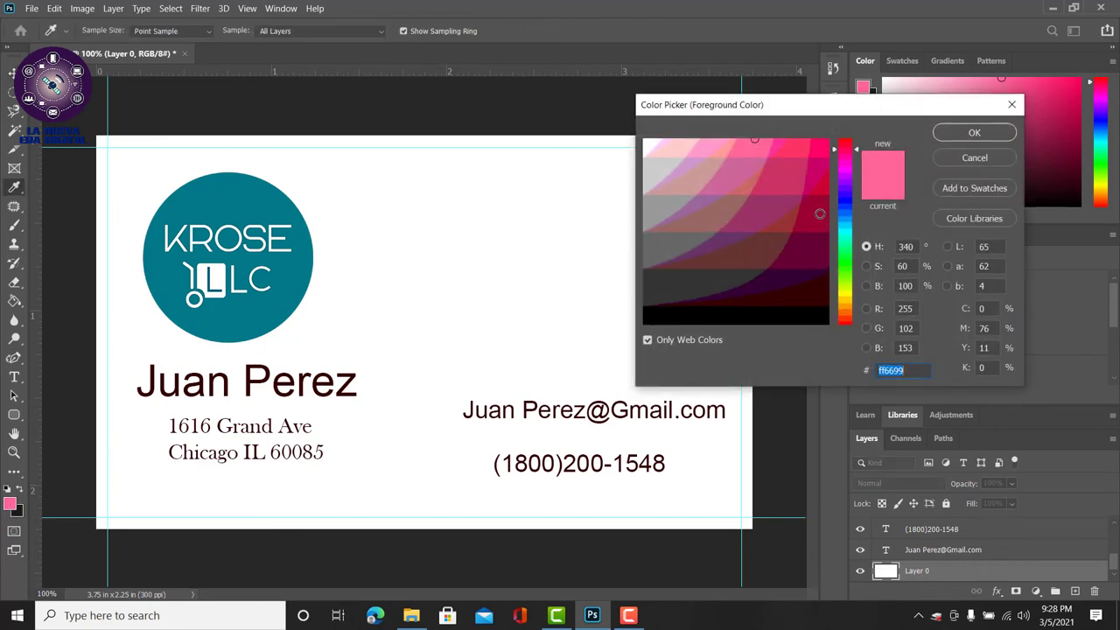
click(820, 213)
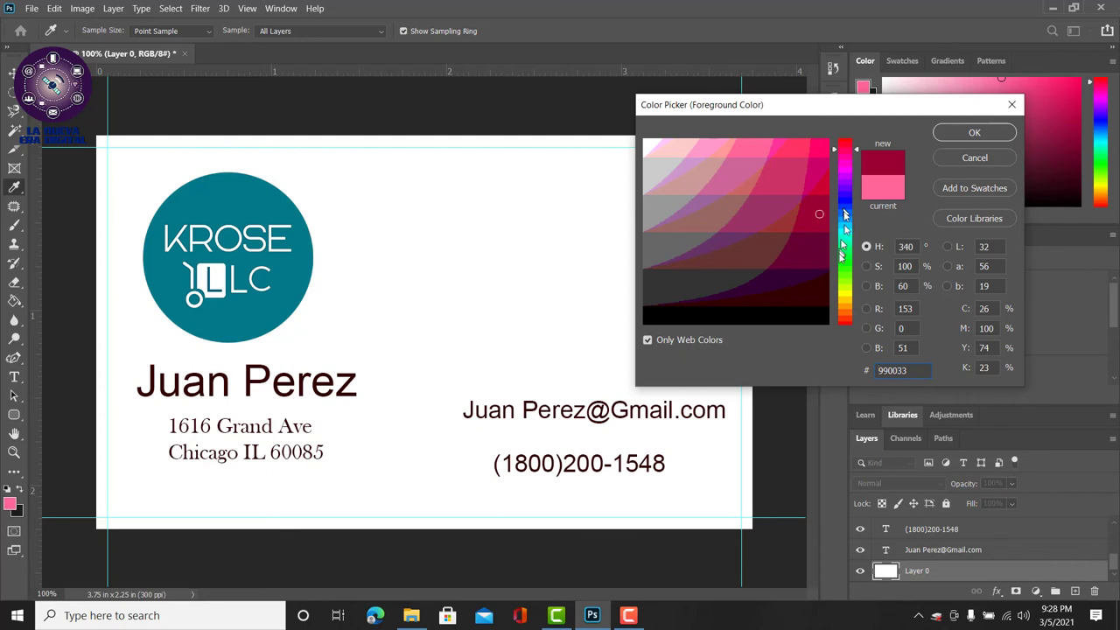
click(973, 133)
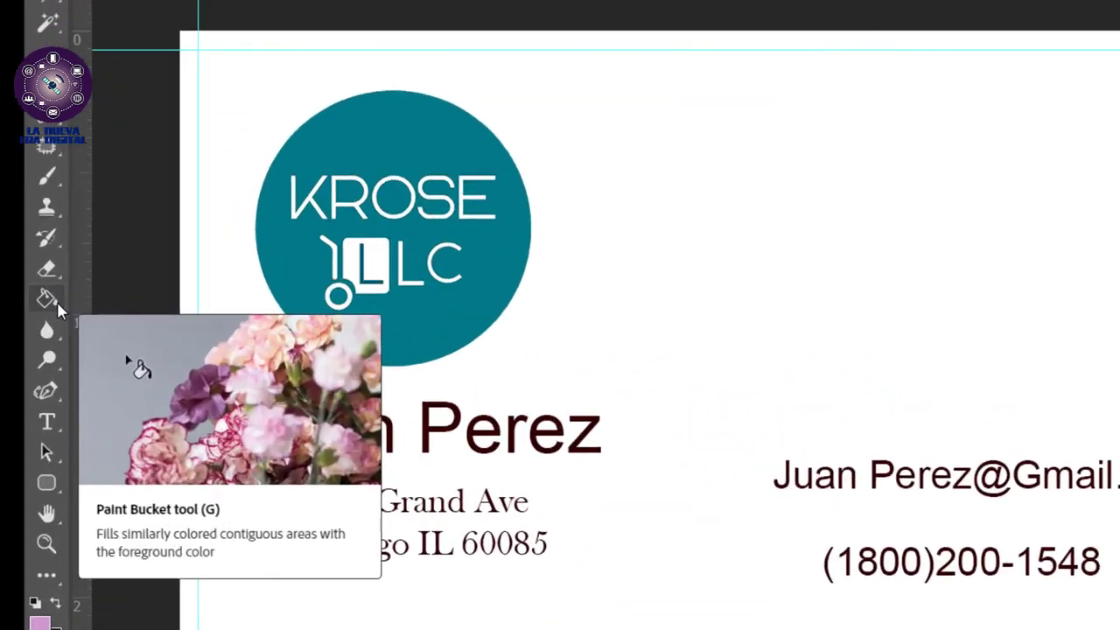
- Paint-bucket the white card background pink and duplicate the logo onto the right side
click(15, 301)
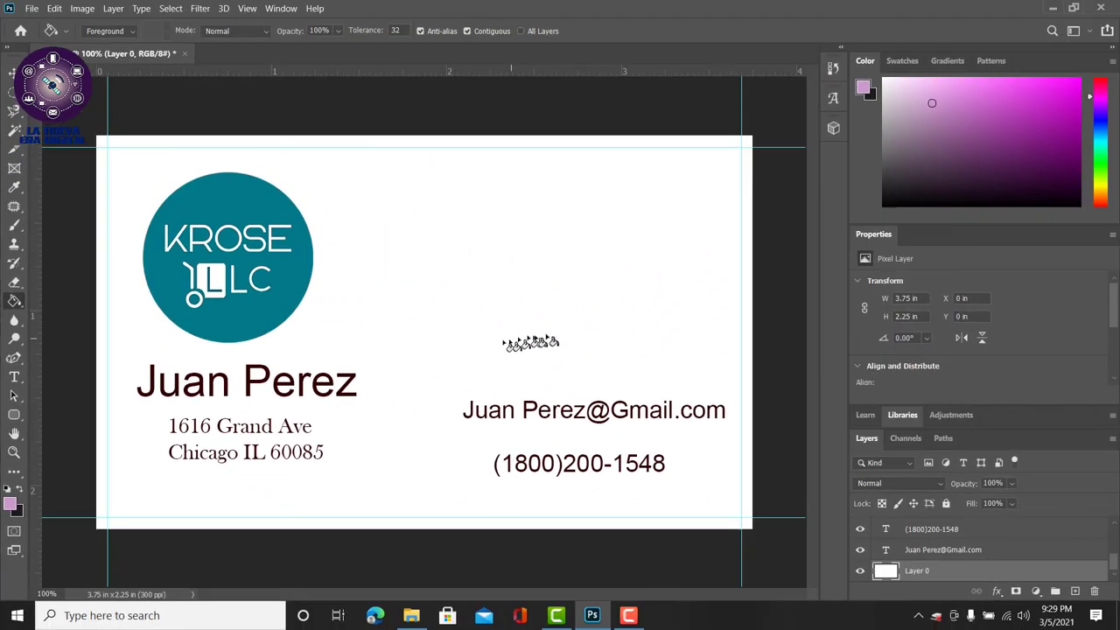
click(463, 258)
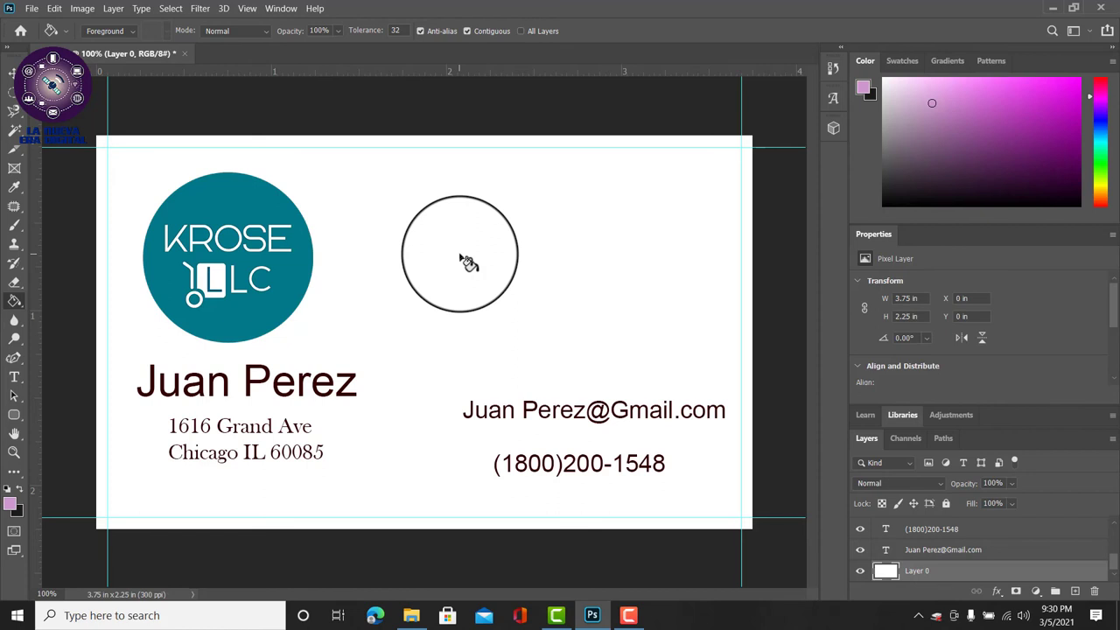
click(463, 259)
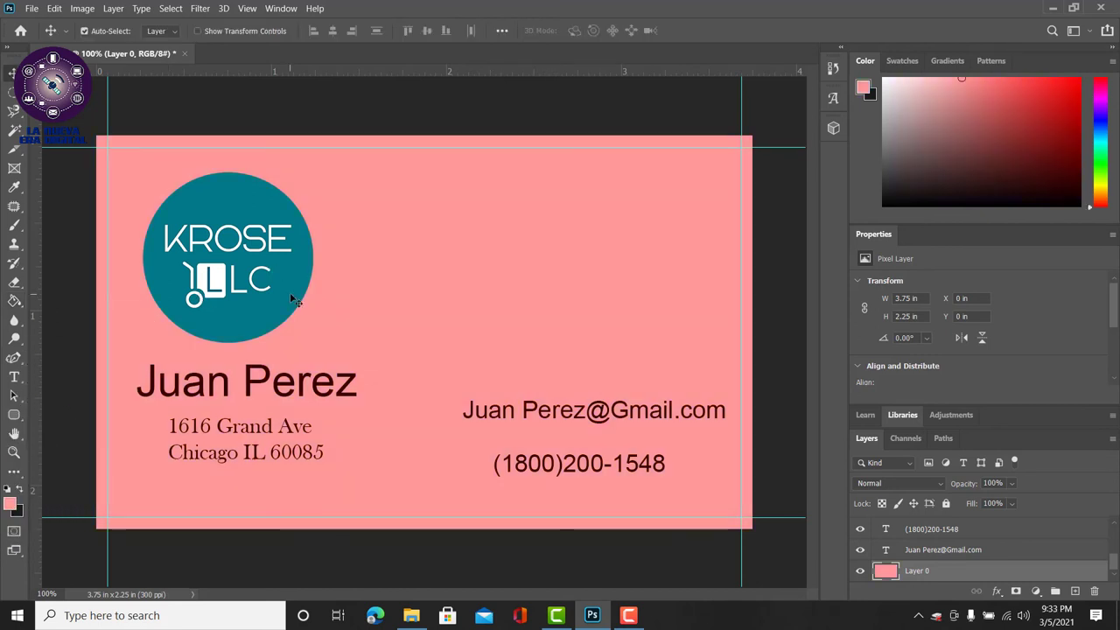
drag(291, 298, 606, 324)
- Fade the logo copy to 15% fill opacity and move it behind the email
right_click(908, 526)
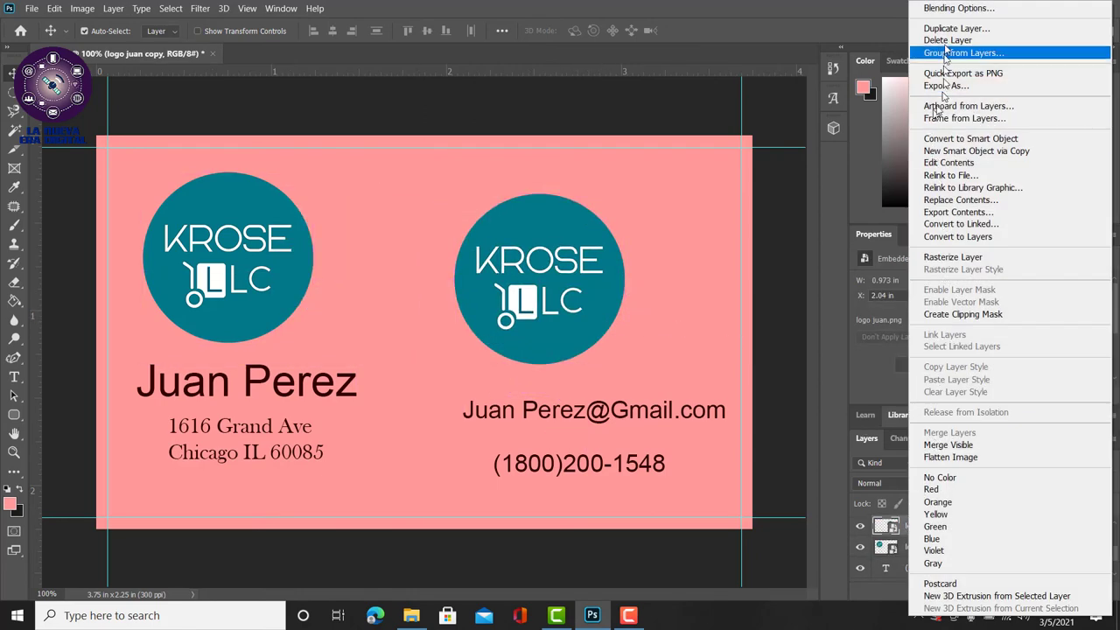
click(930, 13)
drag(830, 246, 788, 246)
drag(758, 135, 873, 138)
drag(891, 251, 885, 251)
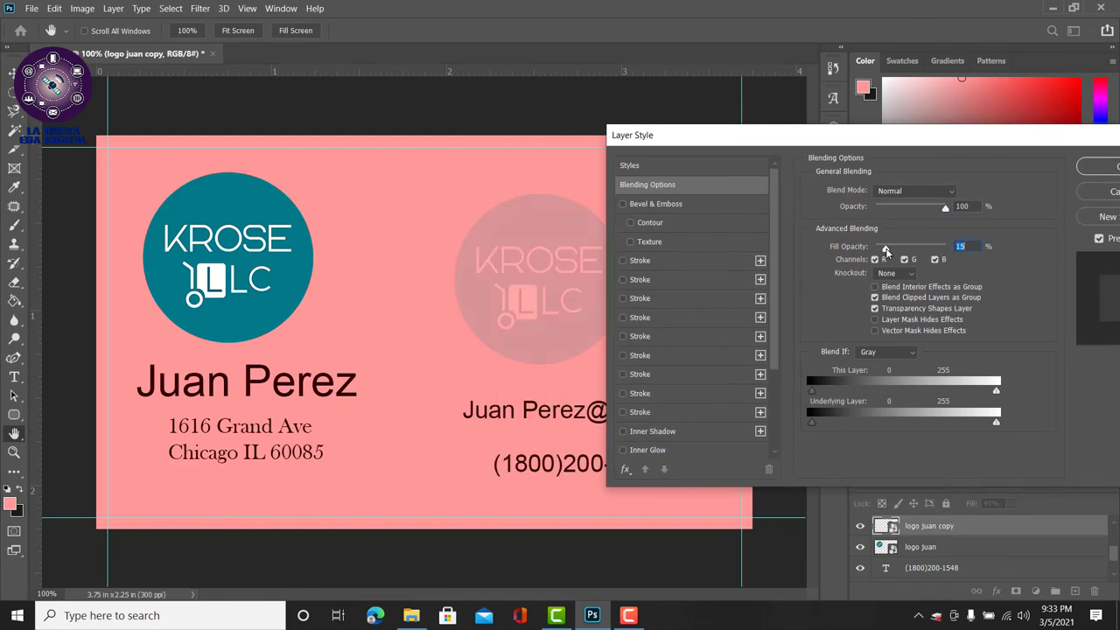
drag(962, 140, 834, 146)
click(994, 172)
key(v)
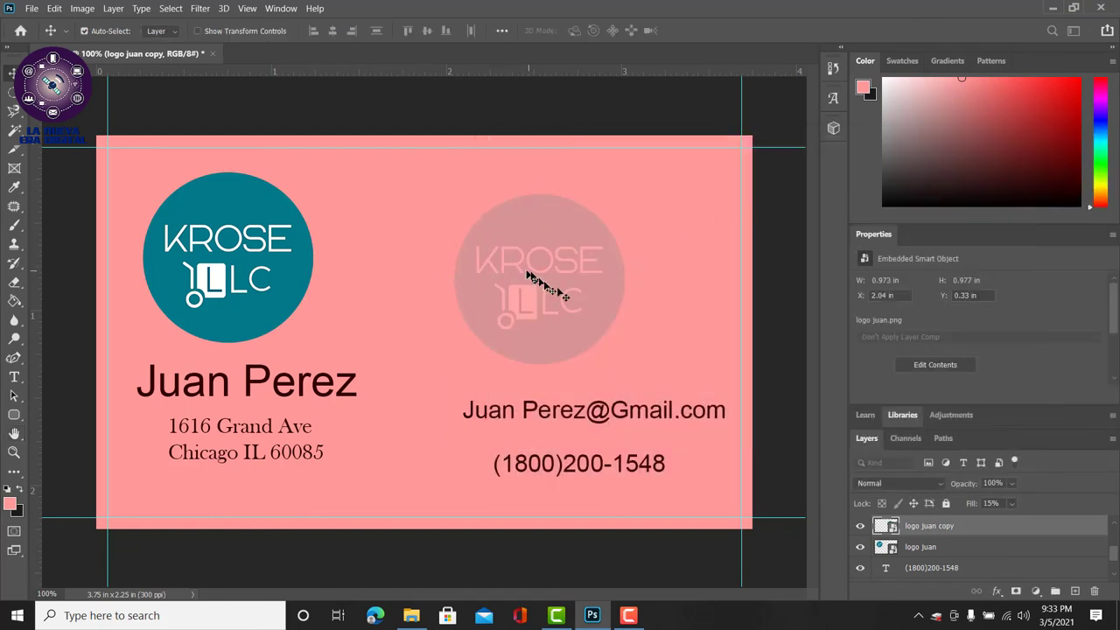
drag(529, 280, 601, 321)
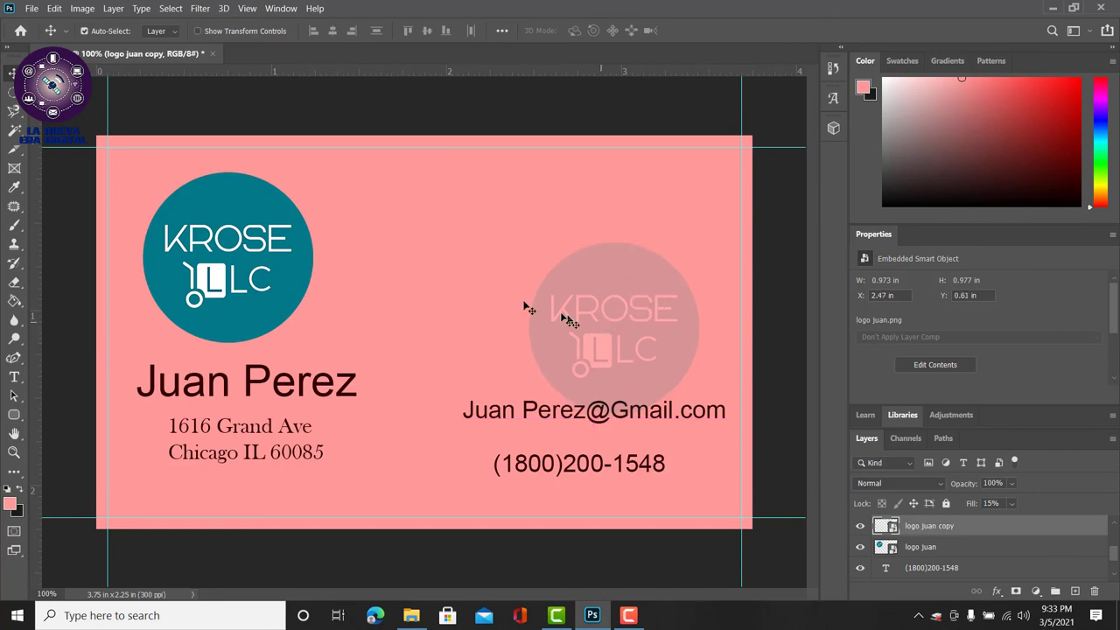
- Refill the card background layer with a lighter pink
click(307, 286)
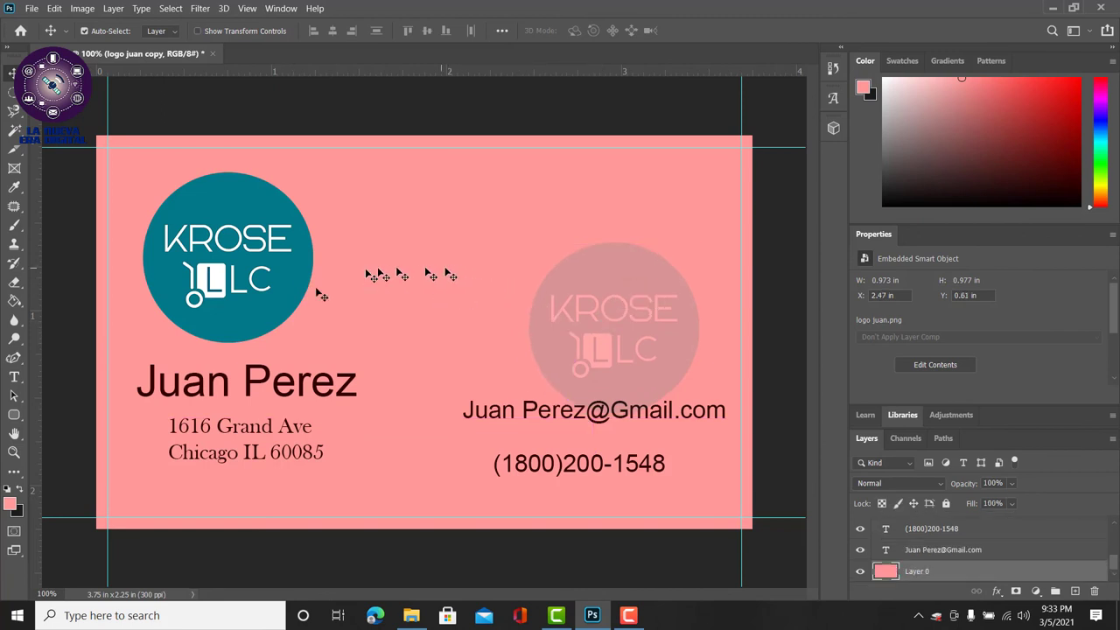
click(11, 503)
click(974, 132)
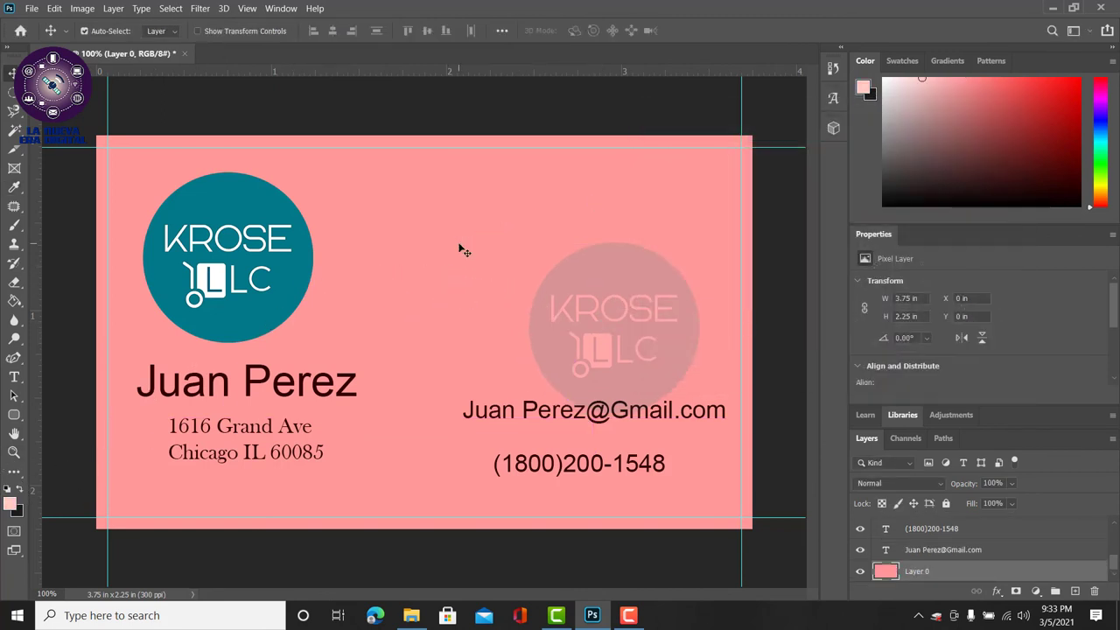
key(g)
click(334, 281)
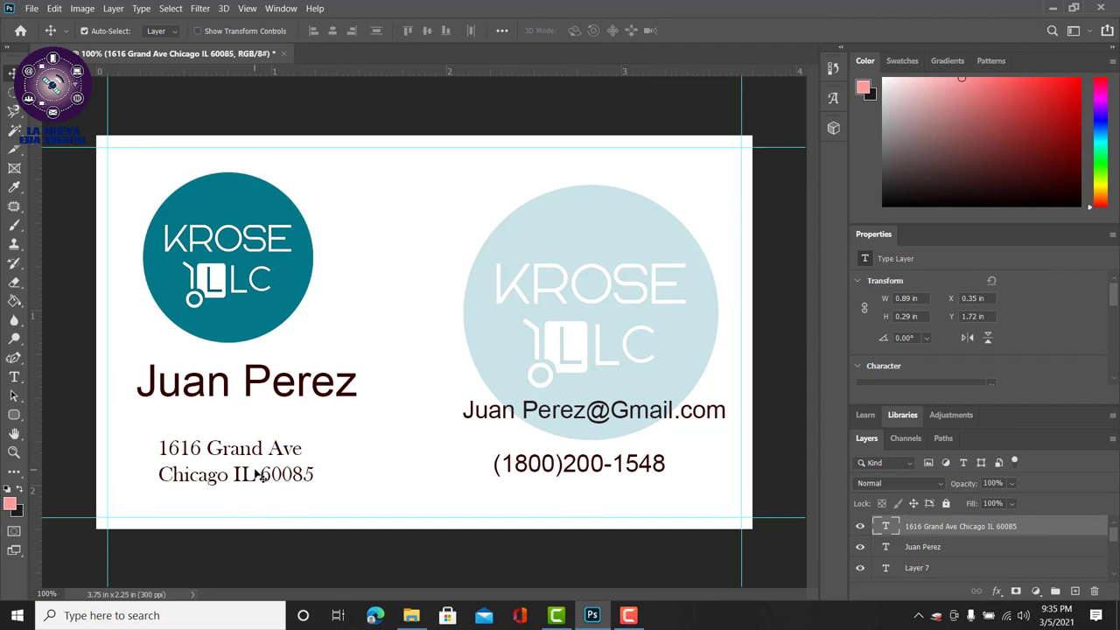
- Select the phone number text layer and put its text into editing mode
click(577, 464)
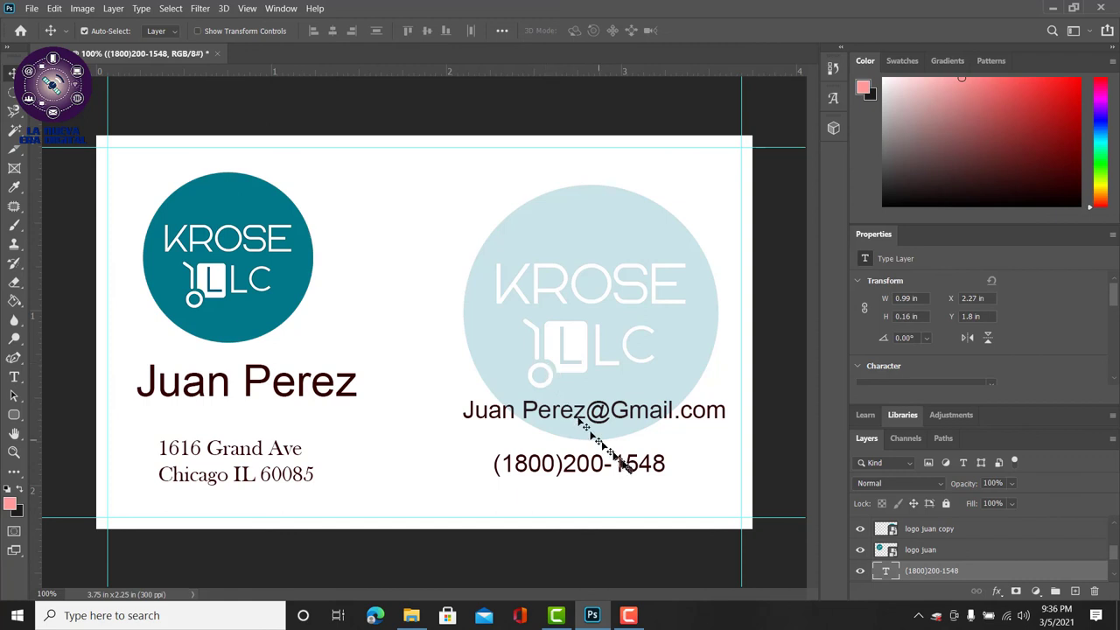
double_click(644, 471)
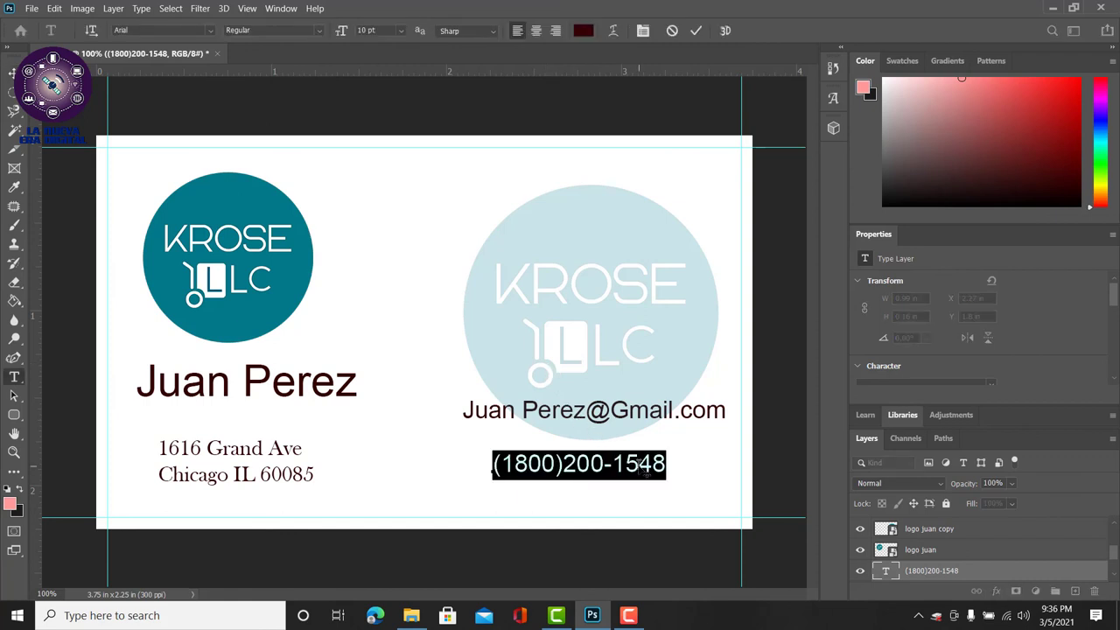